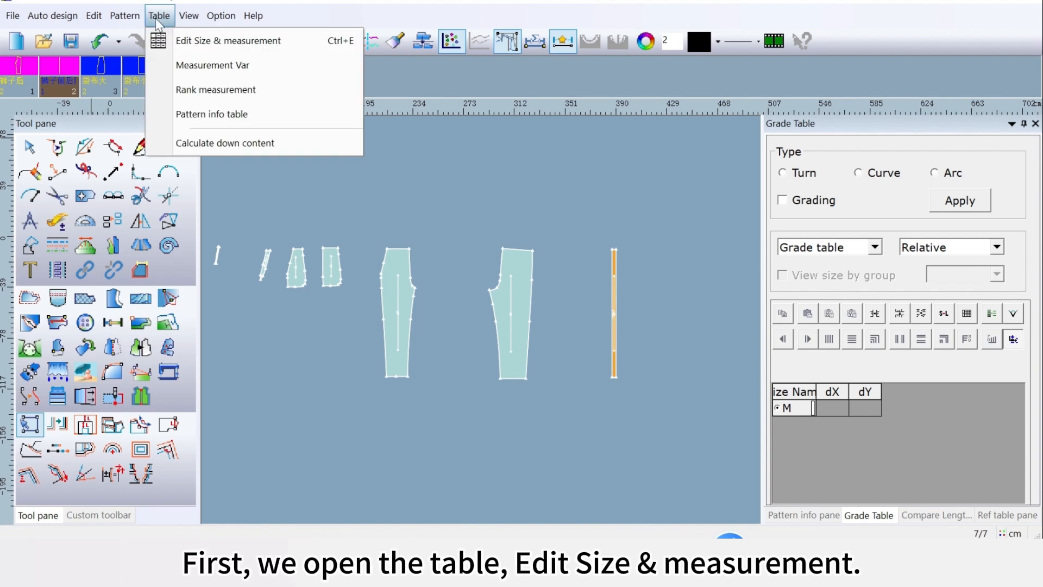
Add sizes L and XL after base size M and size S before it in the size and measurement table.
click(207, 43)
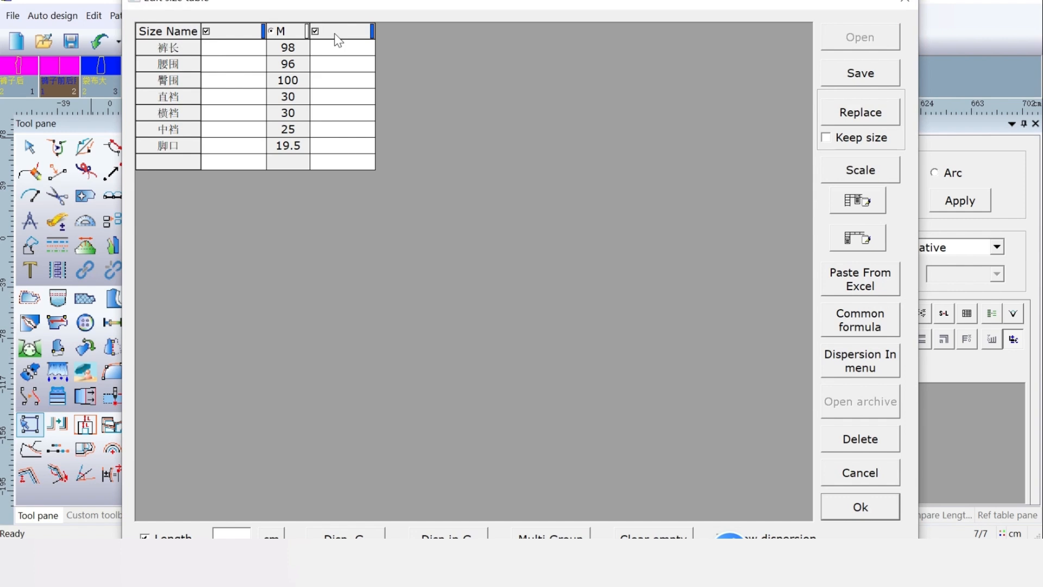
click(335, 32)
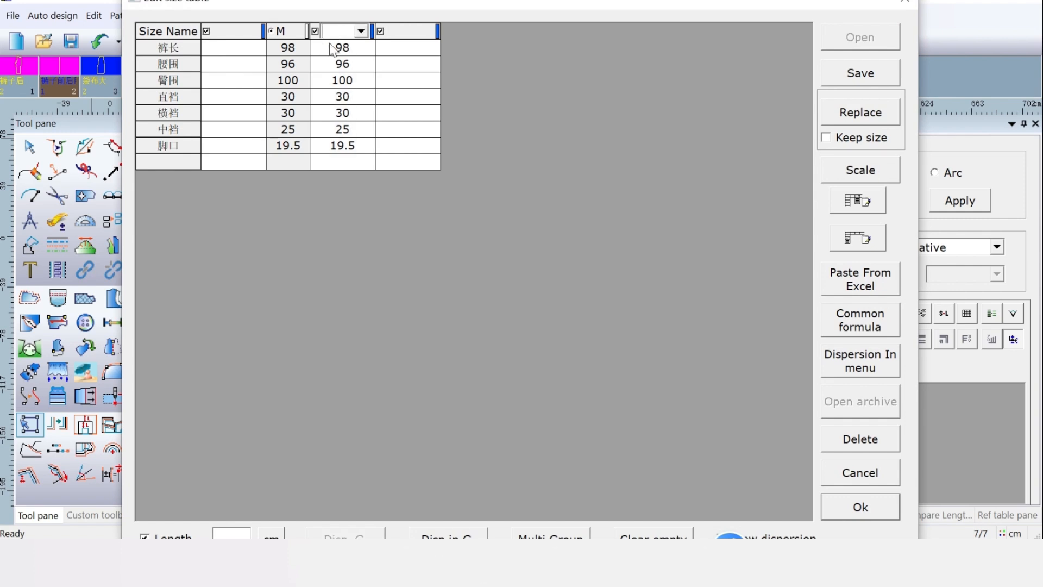
text(L)
click(383, 34)
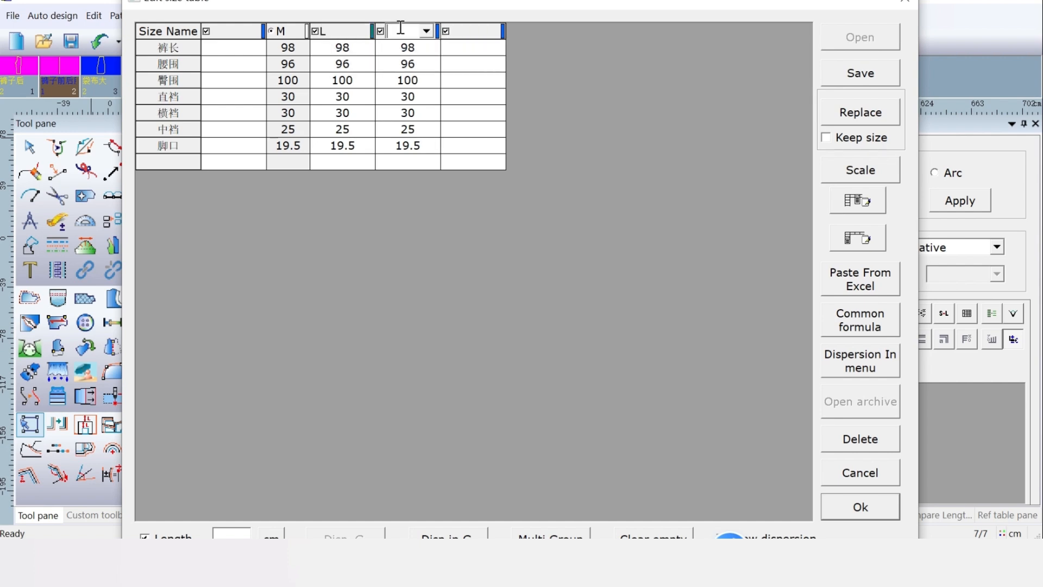
text(XL)
click(238, 34)
click(304, 33)
text(S)
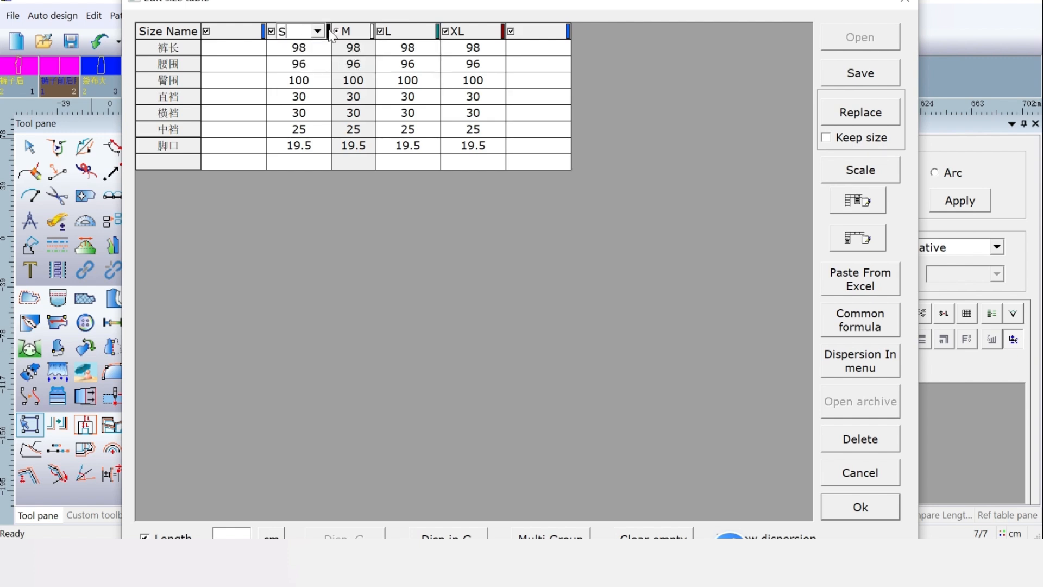
Set the display colour of size S to orange and of size M to black, and accept the size table.
double_click(329, 31)
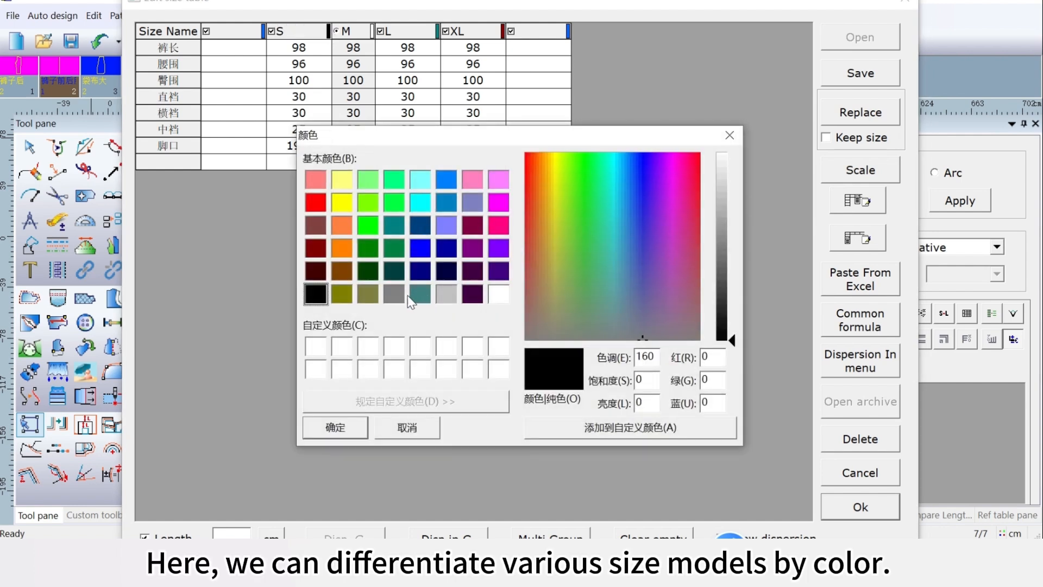
click(342, 225)
click(339, 428)
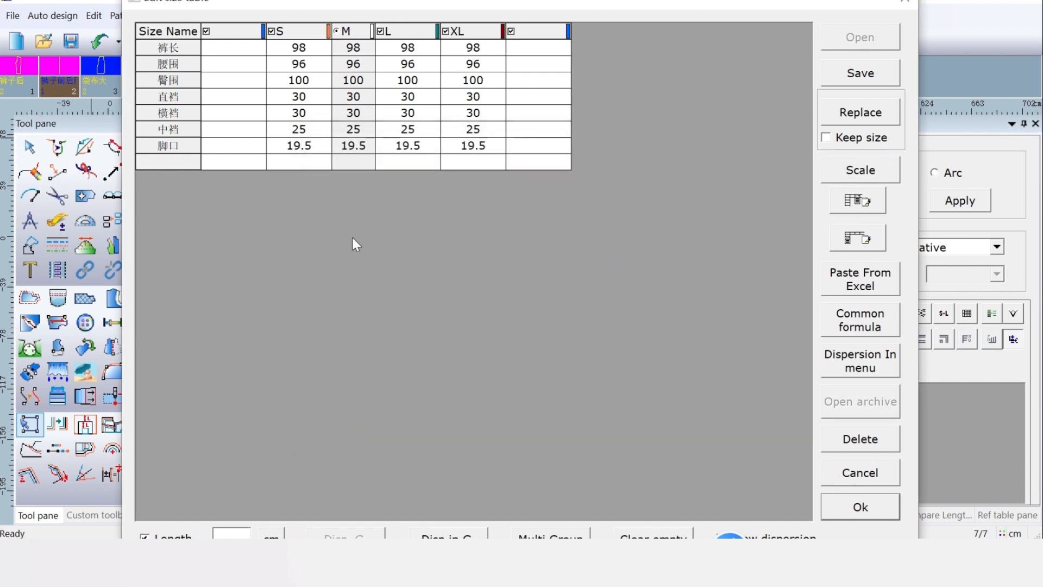
double_click(372, 31)
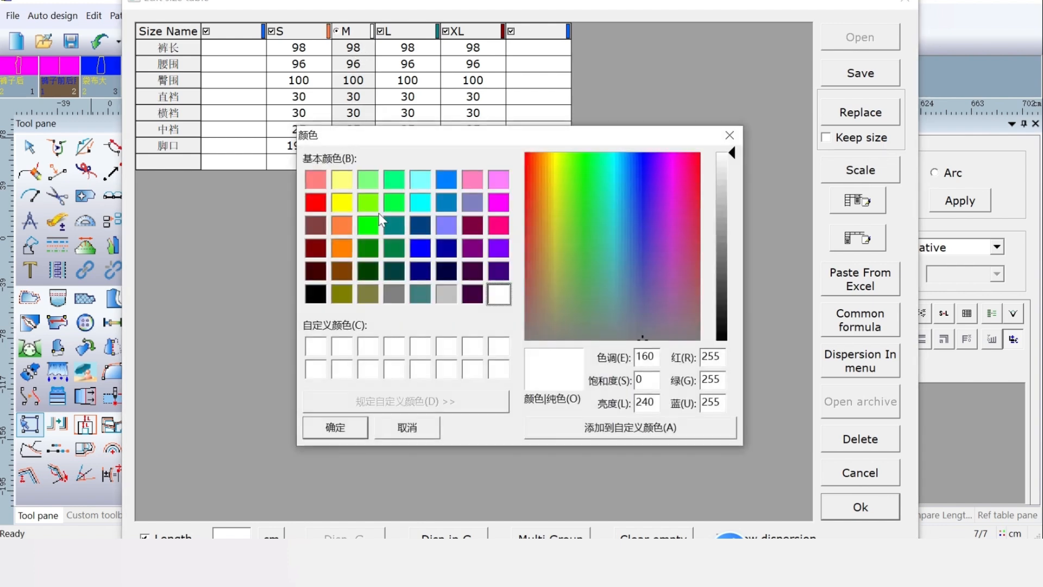
click(316, 296)
click(343, 431)
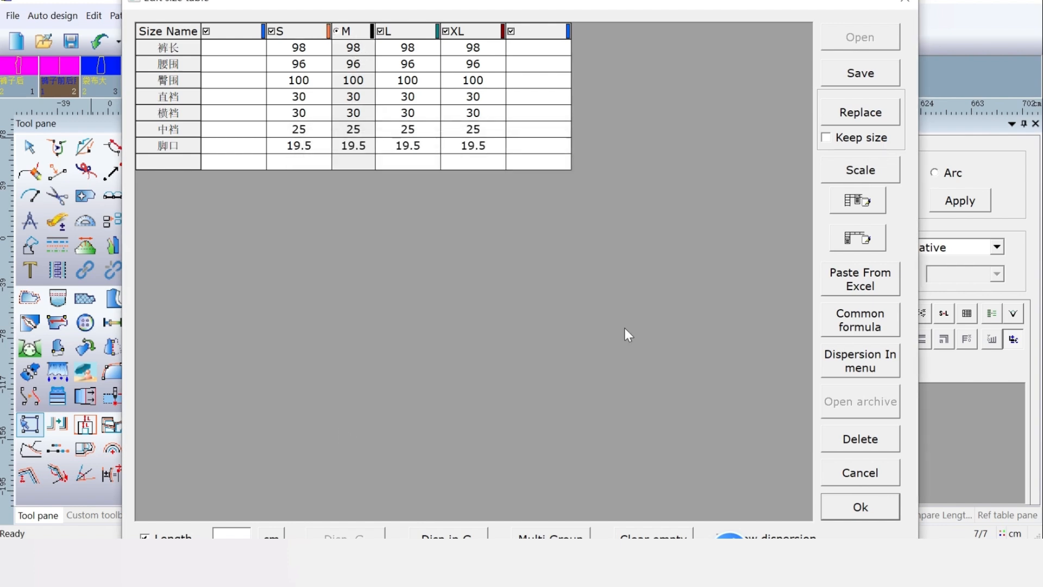
click(871, 508)
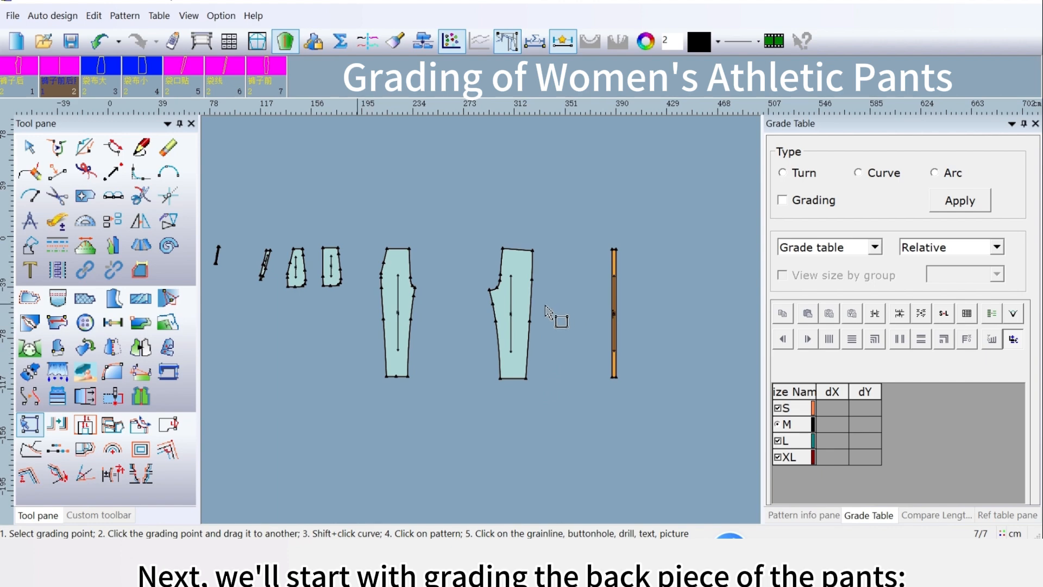
Select all hem points of the back piece and grade them with an L dY of -2, applying Equal Y.
scroll(554, 313, up, 3)
scroll(480, 321, up, 1)
scroll(480, 321, down, 1)
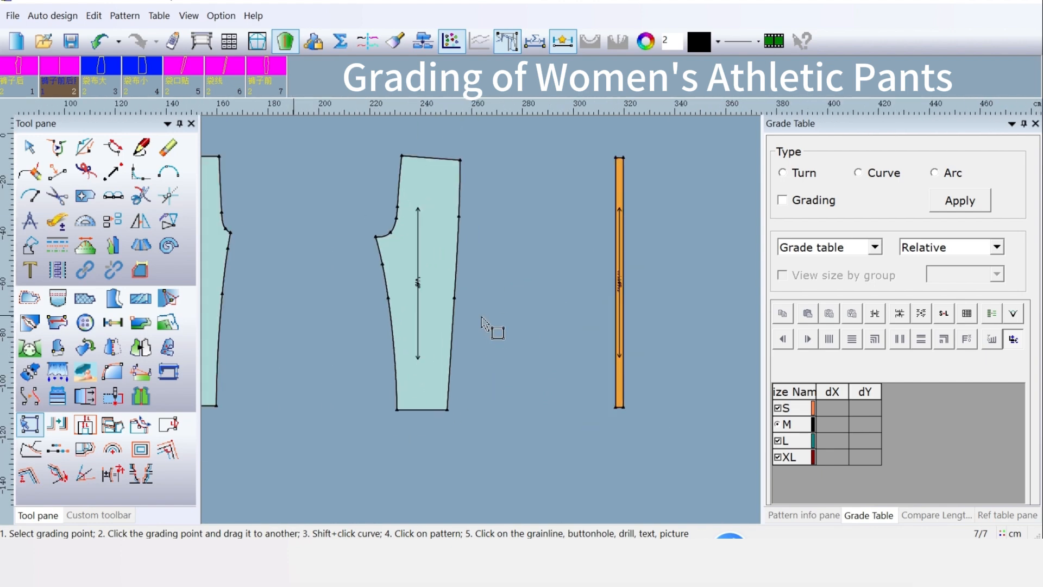
scroll(481, 321, up, 1)
scroll(483, 304, down, 1)
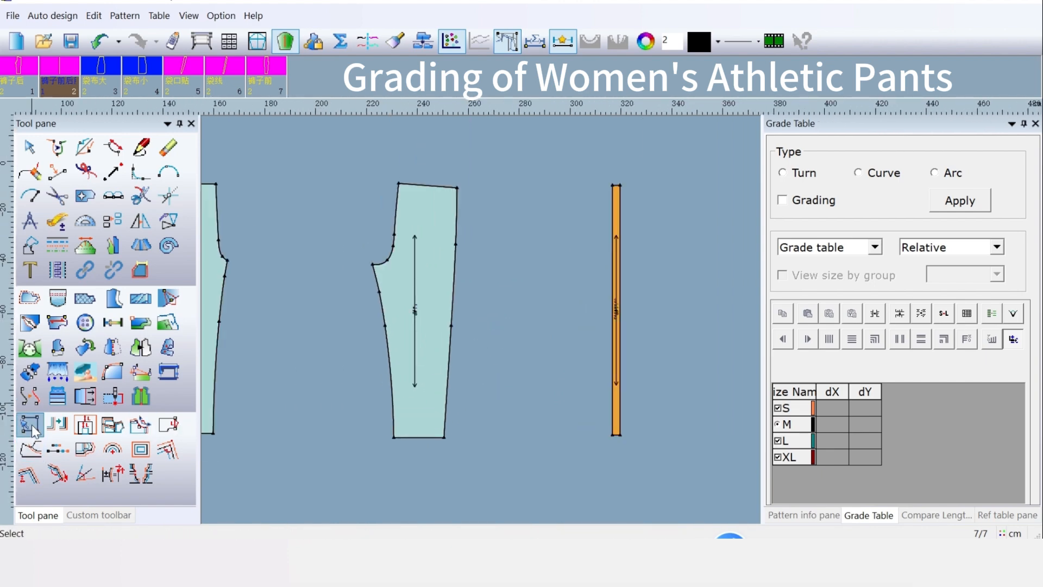
click(31, 427)
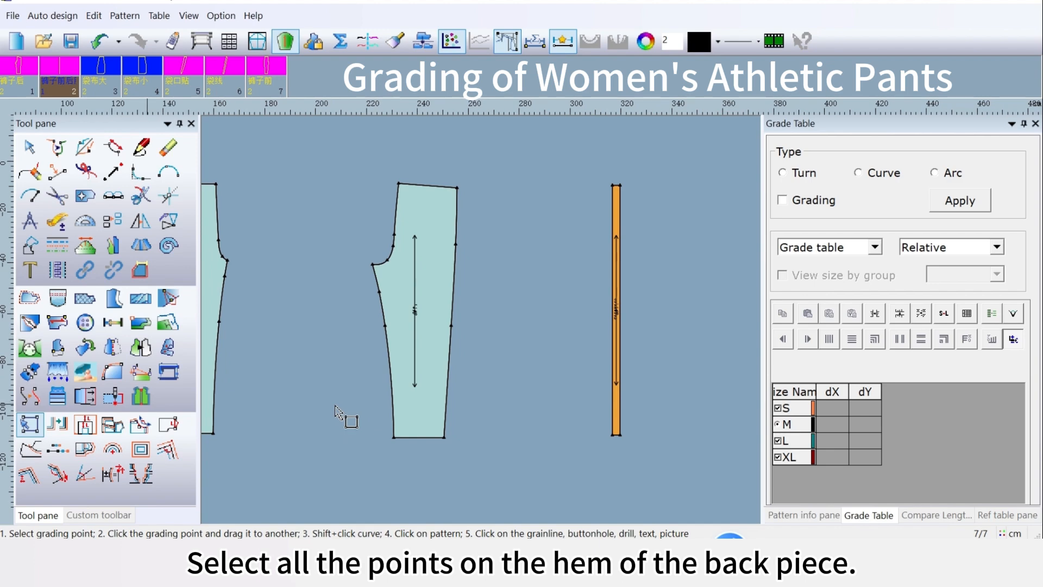
drag(343, 406, 531, 483)
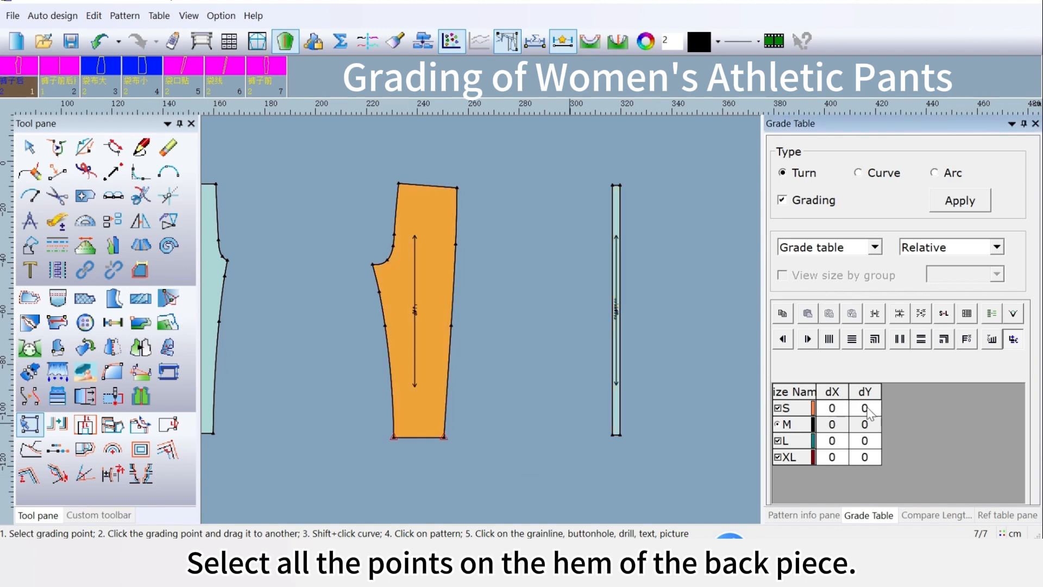
click(866, 440)
click(865, 440)
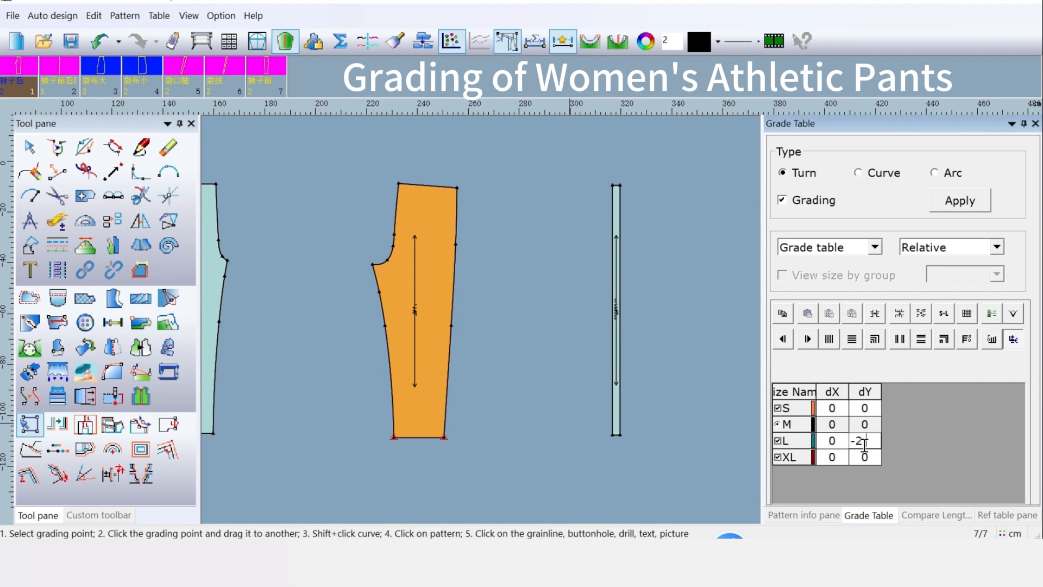
click(851, 340)
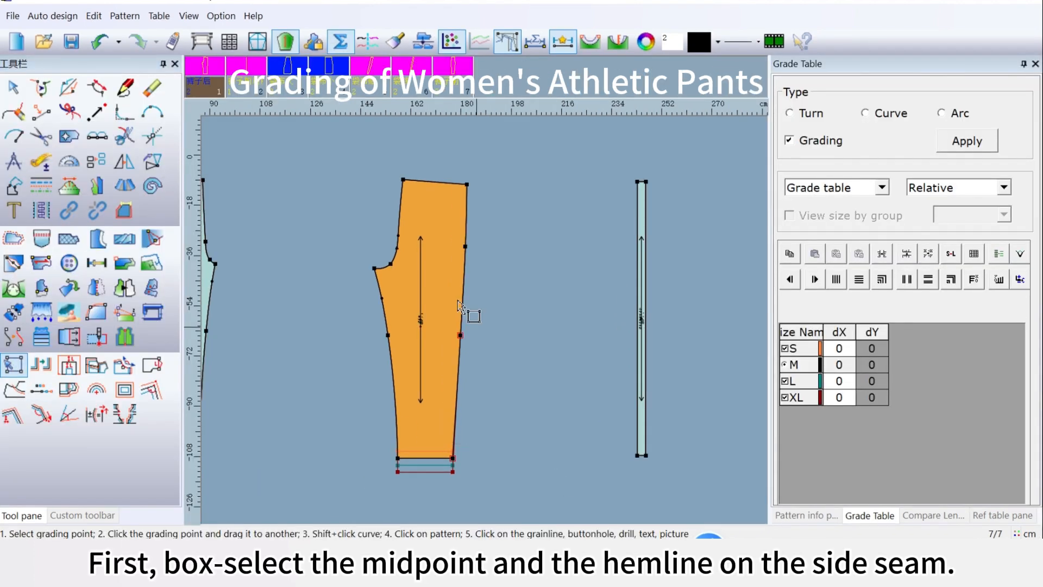
Grade the back piece's side-seam midpoint and hem point with an L dX of 0.55, applying Equal X.
drag(438, 304, 566, 466)
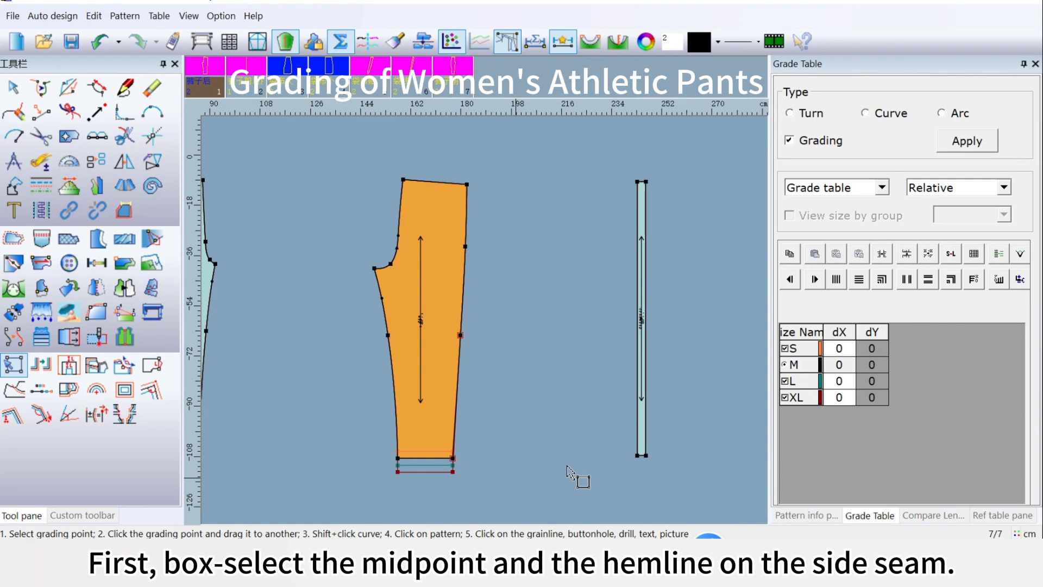
click(841, 381)
text(.55)
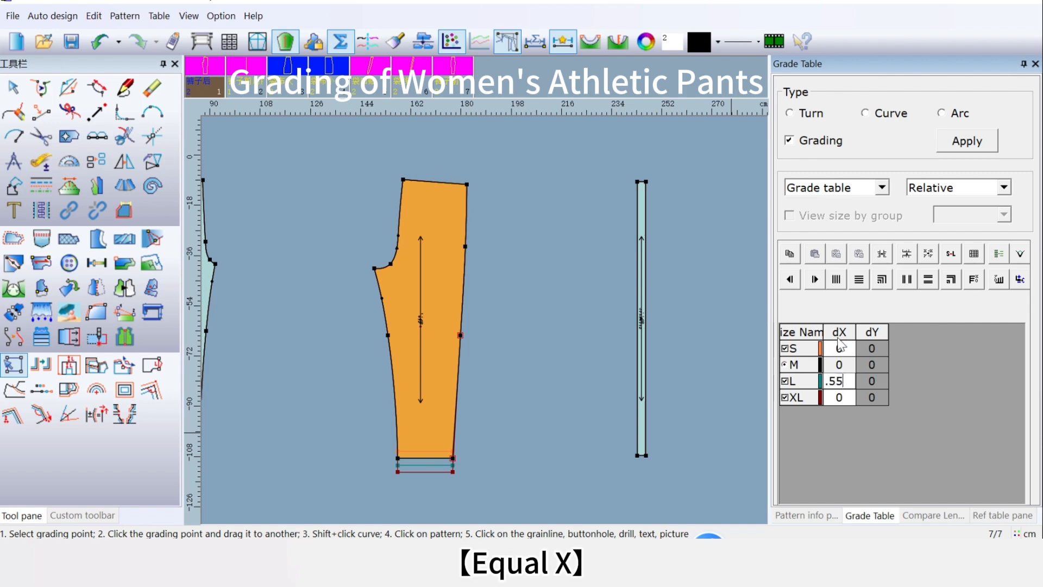
click(837, 280)
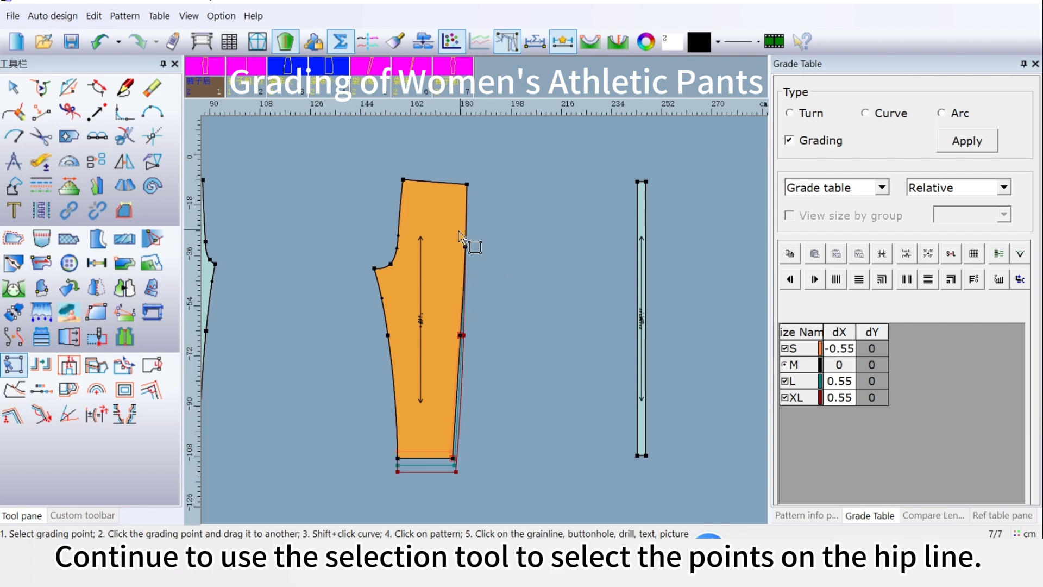
Grade the hip-line point on the back piece's side seam with an L dX of 0.8, applying Equal X.
drag(451, 226, 492, 259)
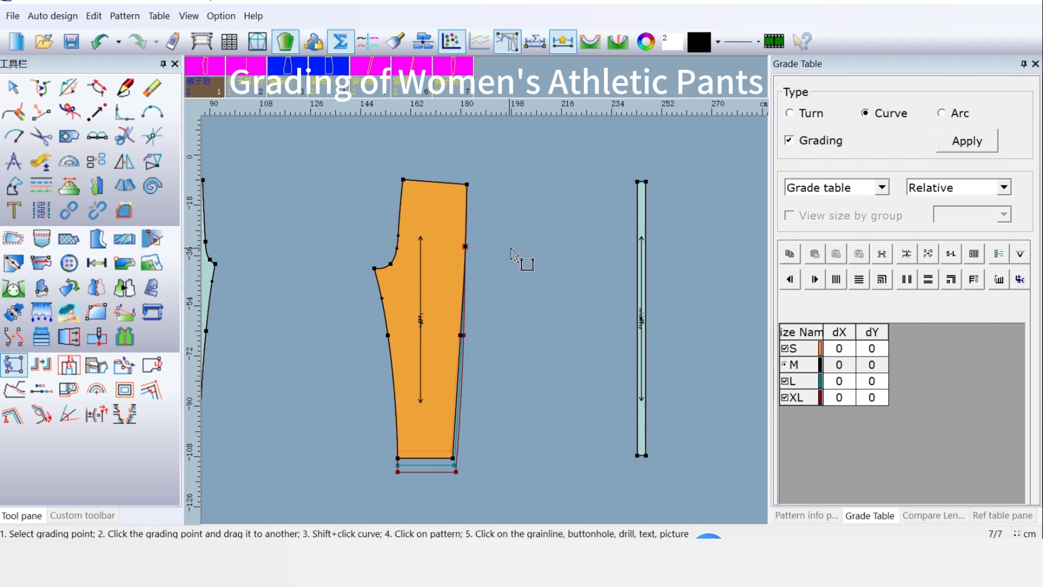
click(845, 381)
text(0.)
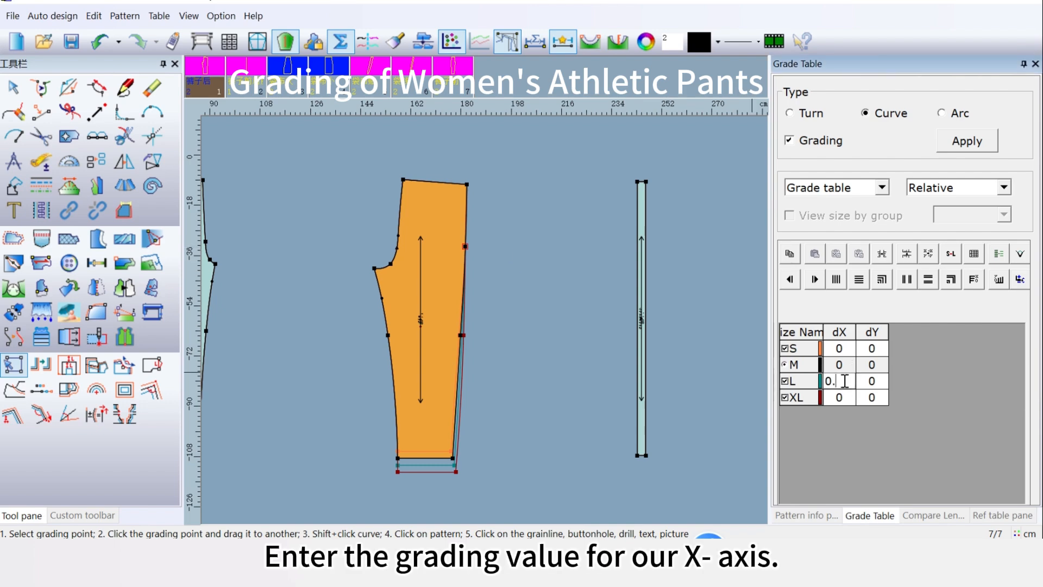
text(8)
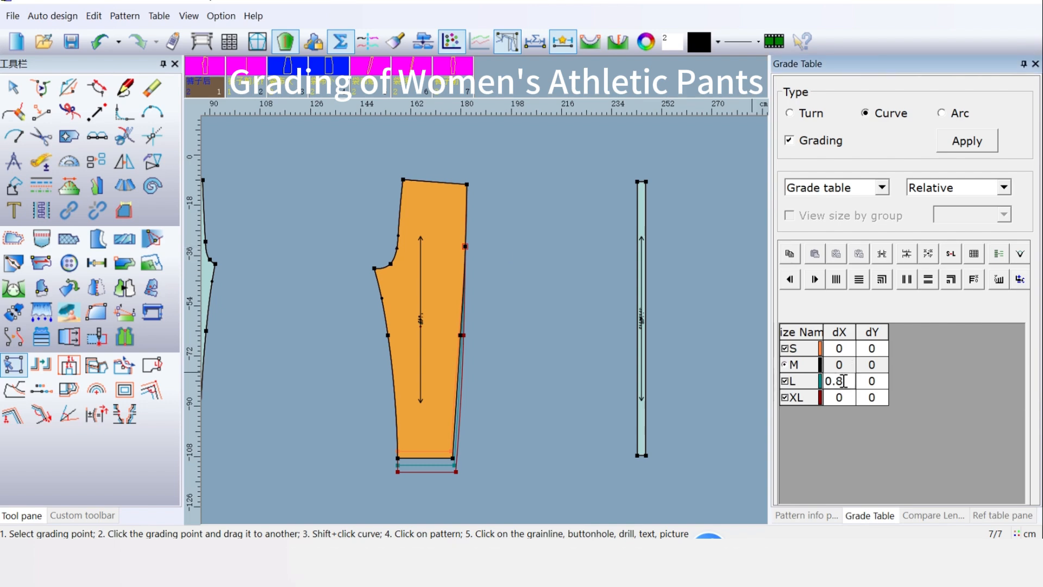
click(836, 280)
Grade the back piece's waistline point at the side seam with an L dX of 1.15, applying Equal X.
click(466, 185)
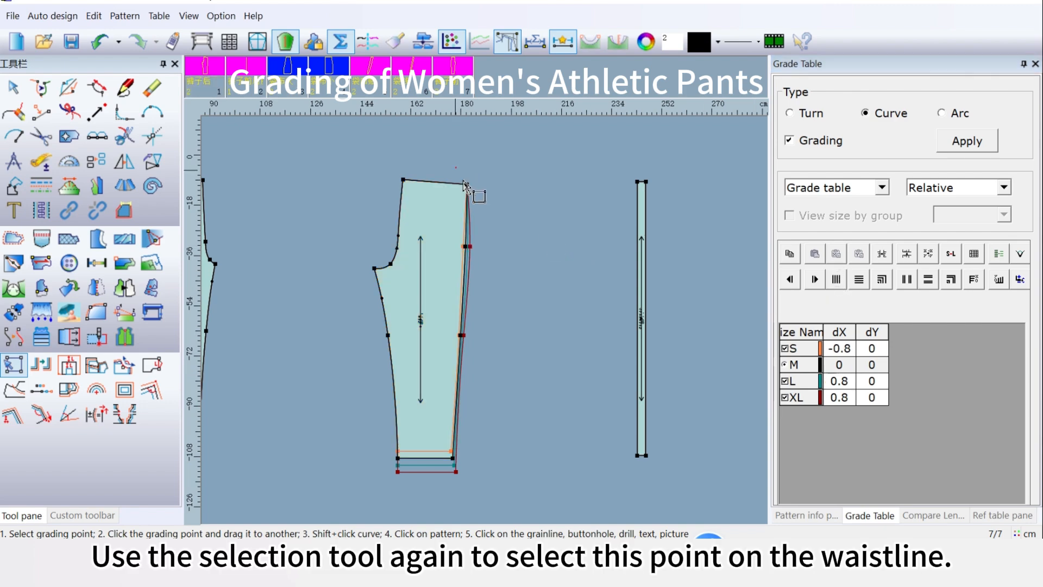
click(466, 185)
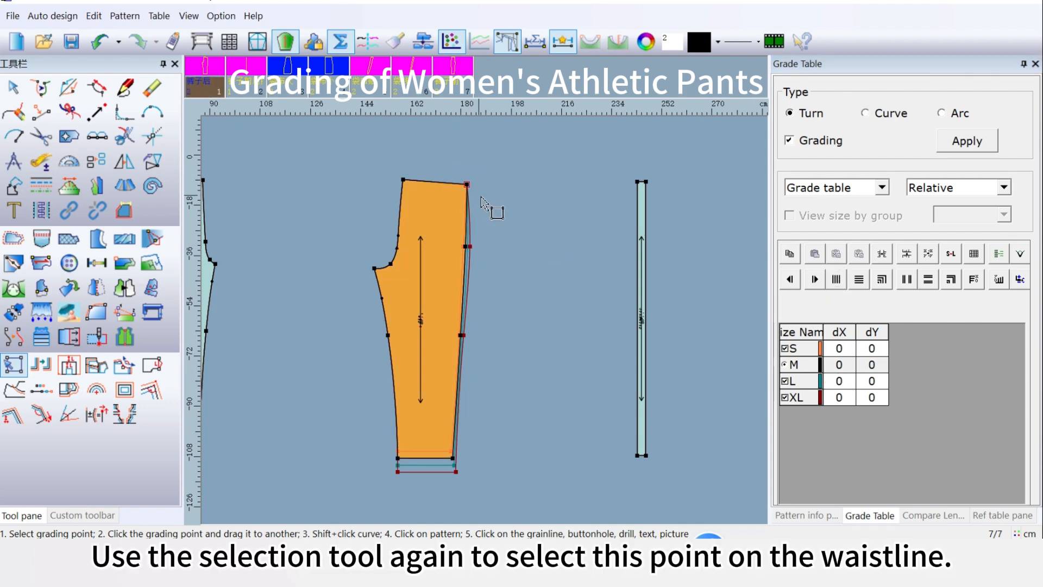
click(850, 382)
click(849, 380)
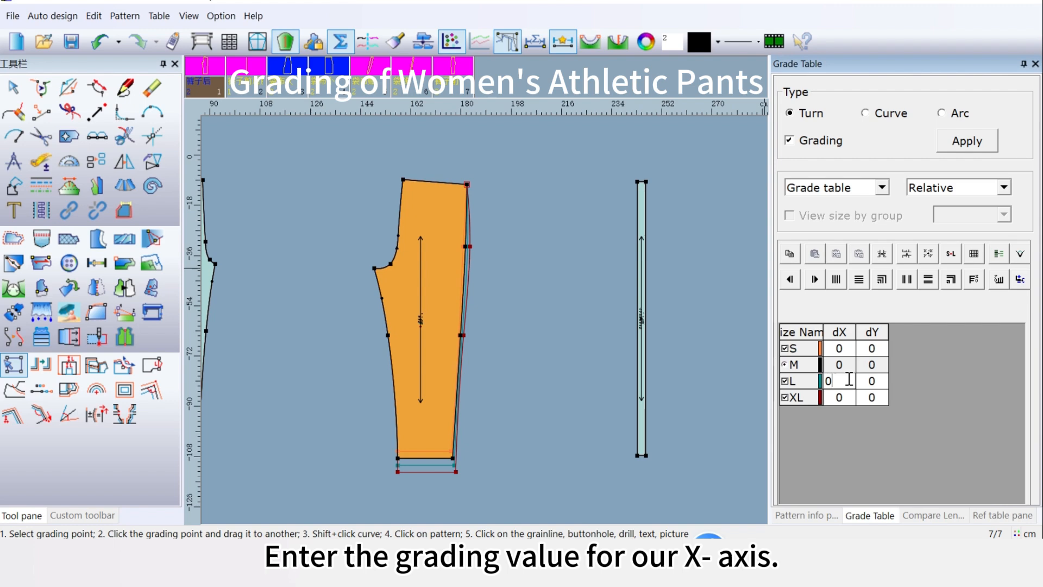
text(1.15)
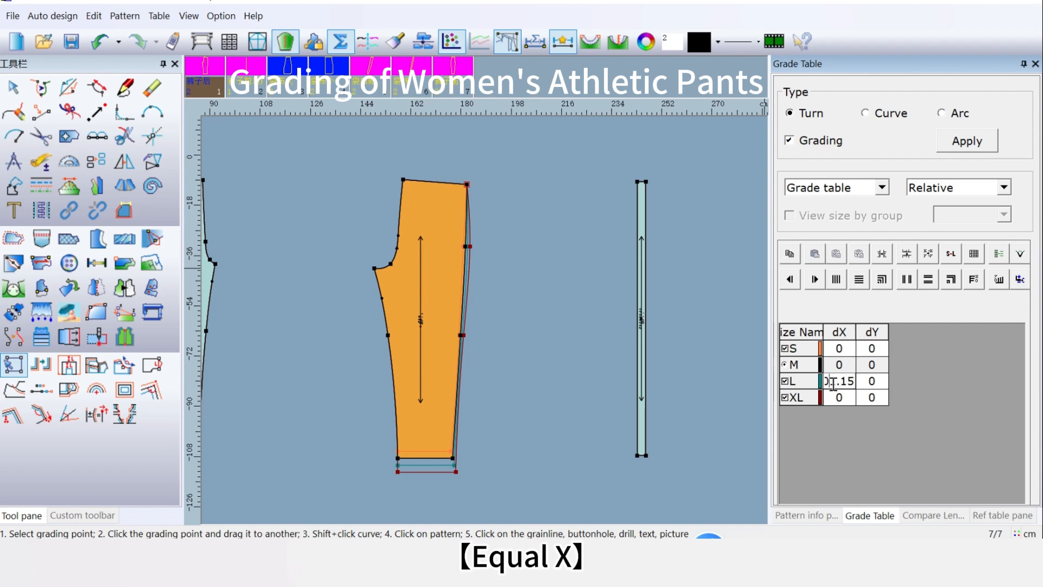
click(835, 278)
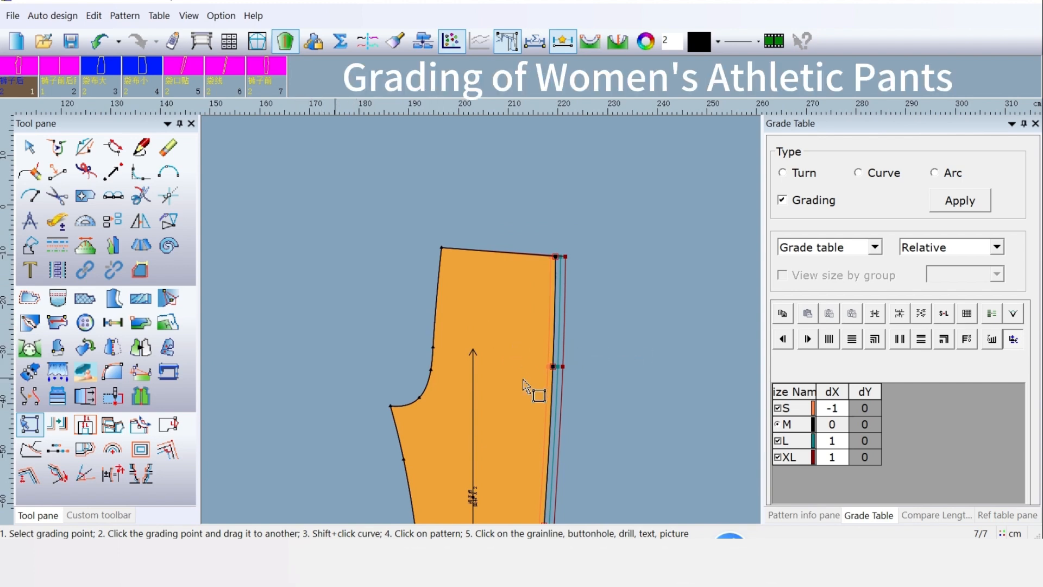
Select all waist points of the back piece and grade them with an L dY of 0.5, applying Equal Y.
click(22, 428)
drag(415, 215, 621, 281)
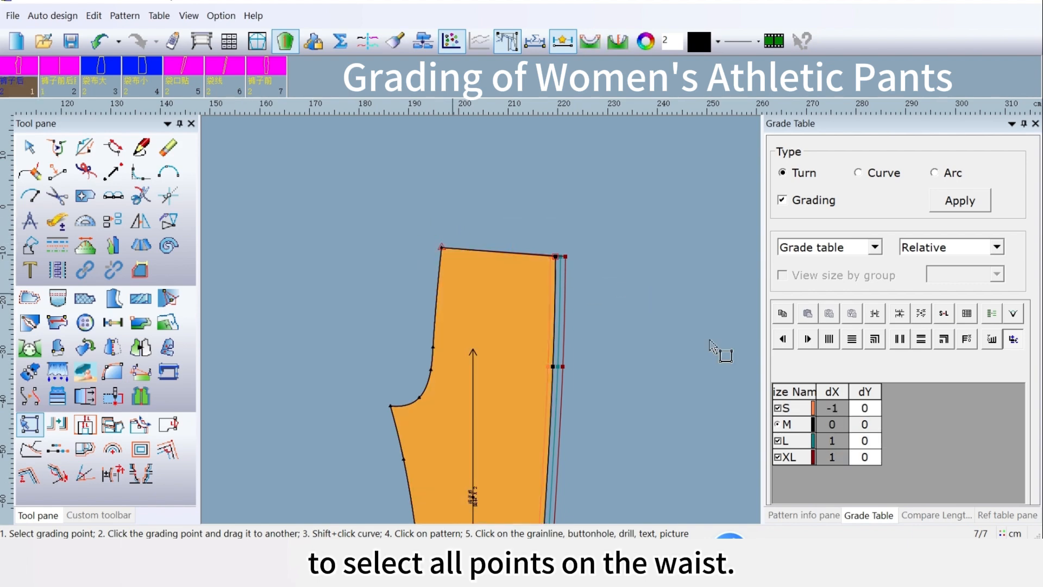
click(870, 441)
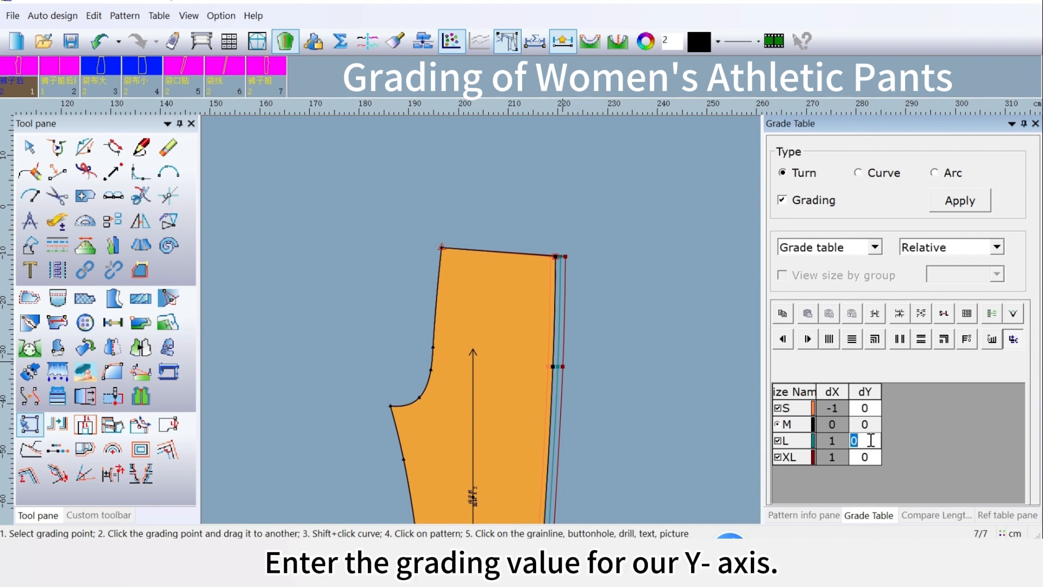
text(0)
key(BackSpace)
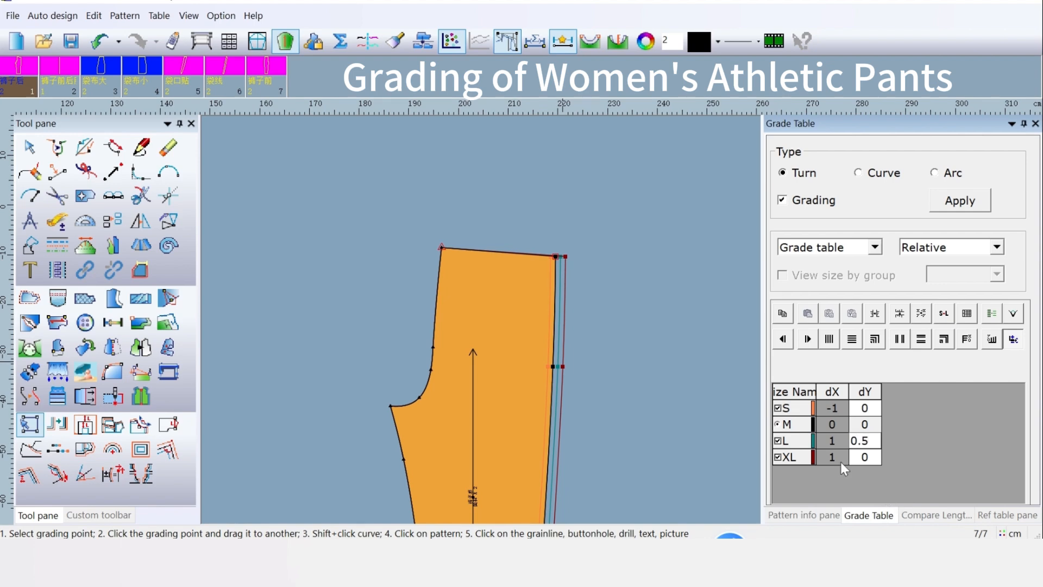
click(852, 340)
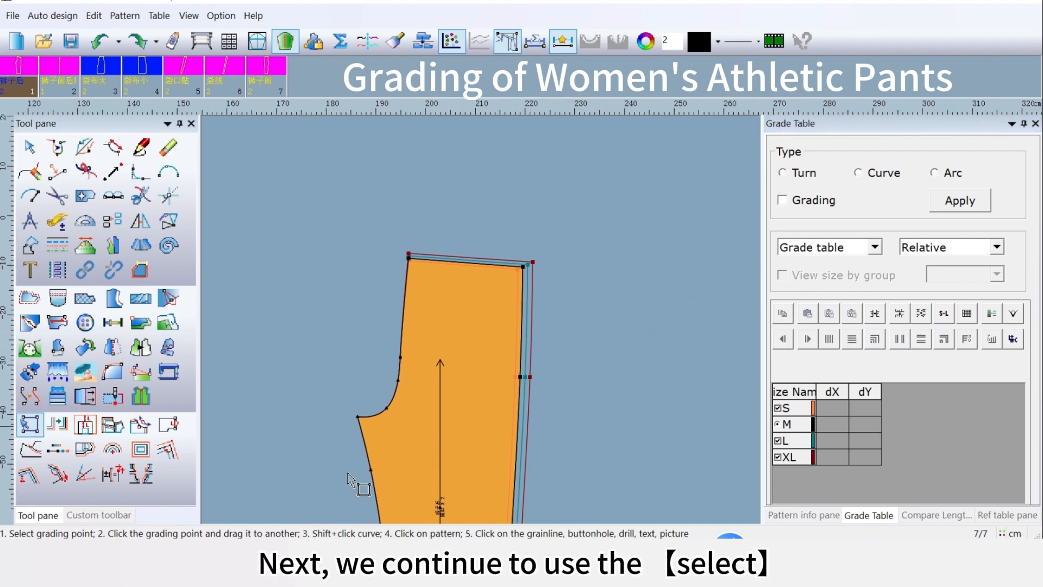
Grade the waist point at the back piece's crotch-seam side with an L dX of 0.15, applying Equal X.
click(27, 423)
click(410, 256)
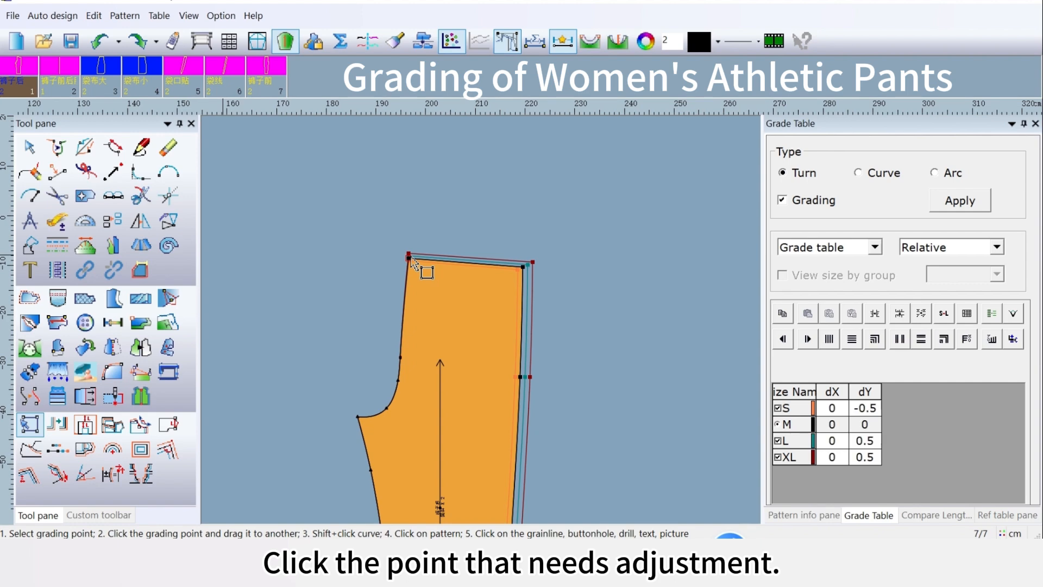
click(831, 441)
click(832, 441)
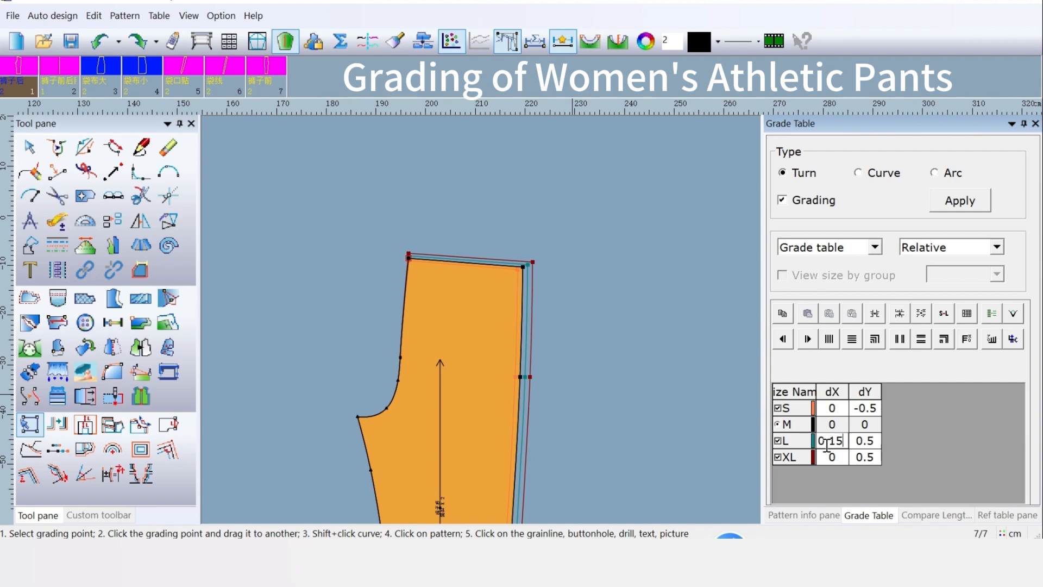
click(829, 338)
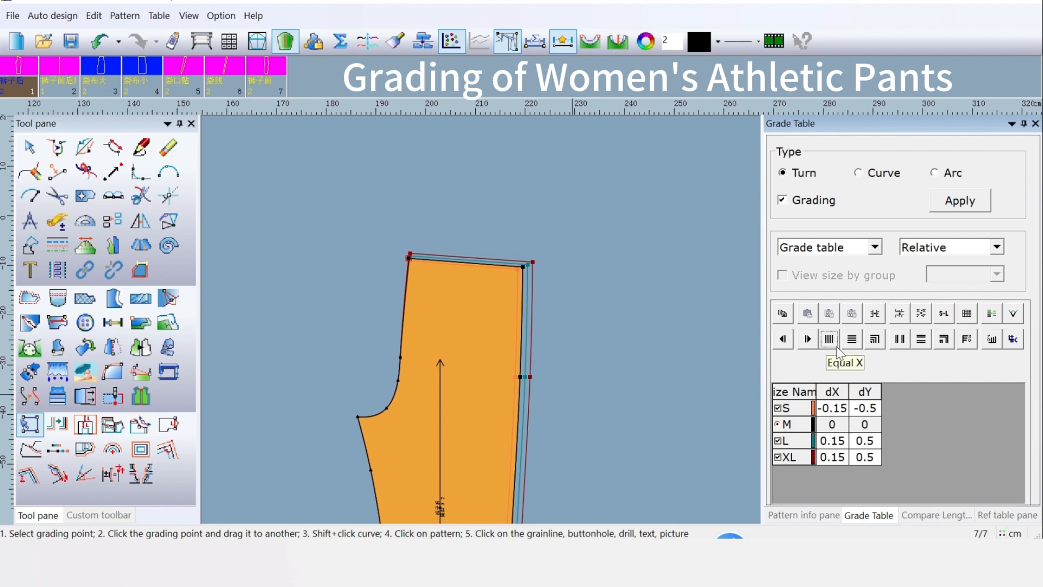
Reset the dX grading of the back piece's side-seam waist point to 0 for all sizes.
click(522, 269)
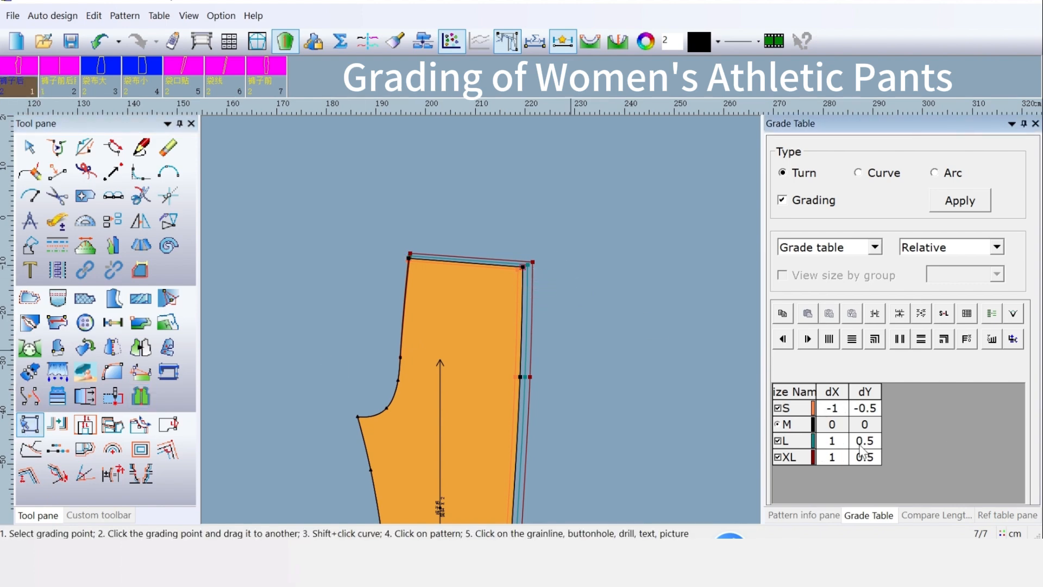
double_click(837, 441)
click(966, 340)
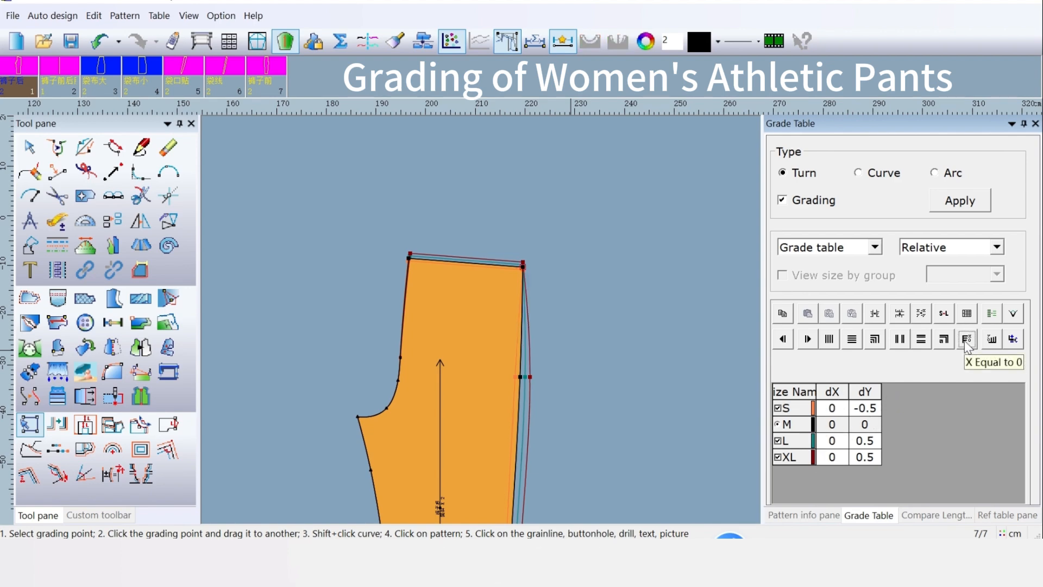
Grade the back piece's side-seam waist point with an L dX of 1.15, applying Equal X.
click(831, 439)
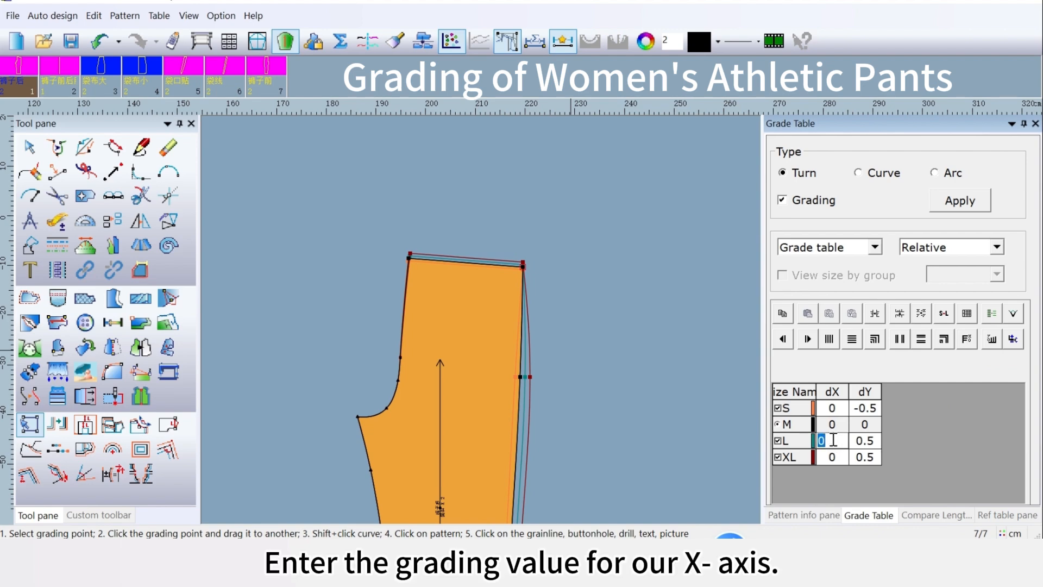
text(1.)
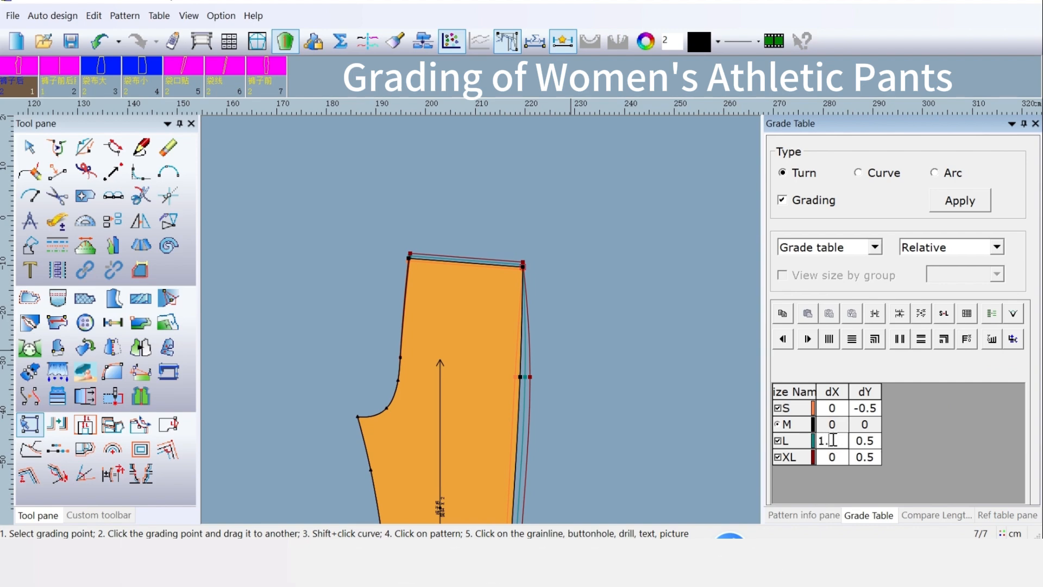
text(15)
click(829, 338)
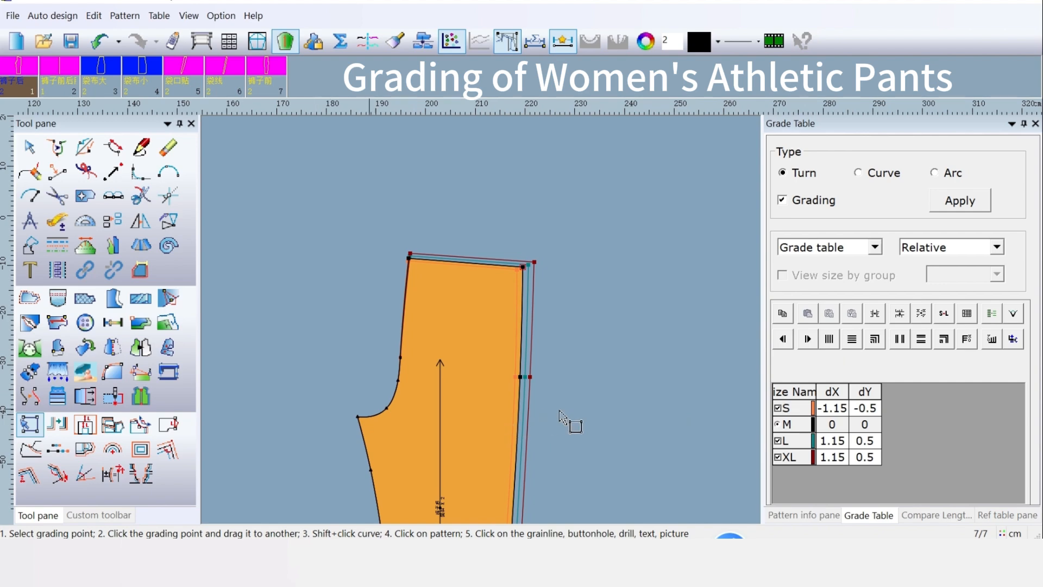
Grade the back piece's crotch point with an L dX of -0.55, applying Equal X.
scroll(489, 438, down, 1)
scroll(482, 325, down, 1)
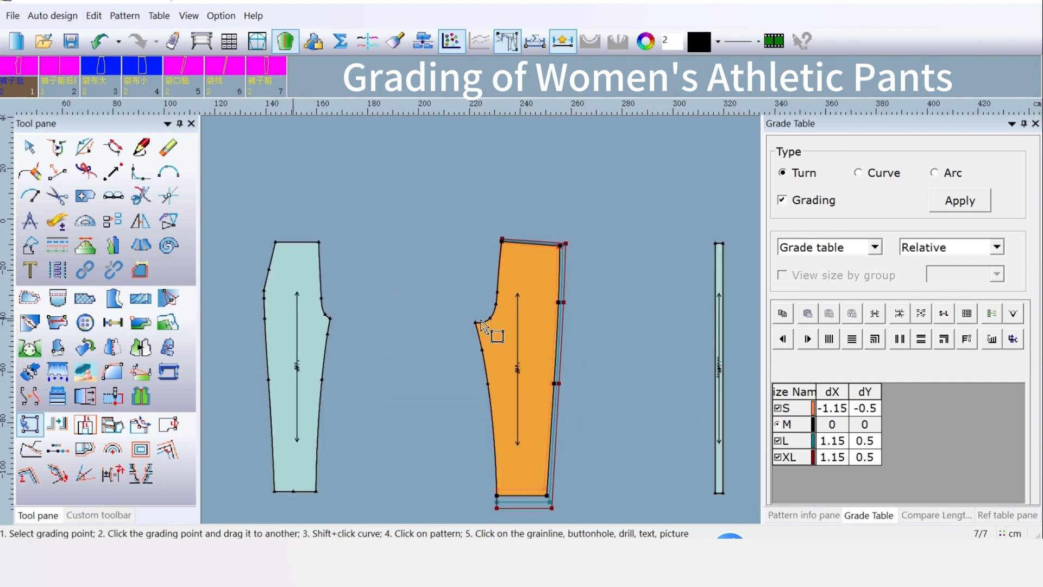
scroll(481, 325, up, 1)
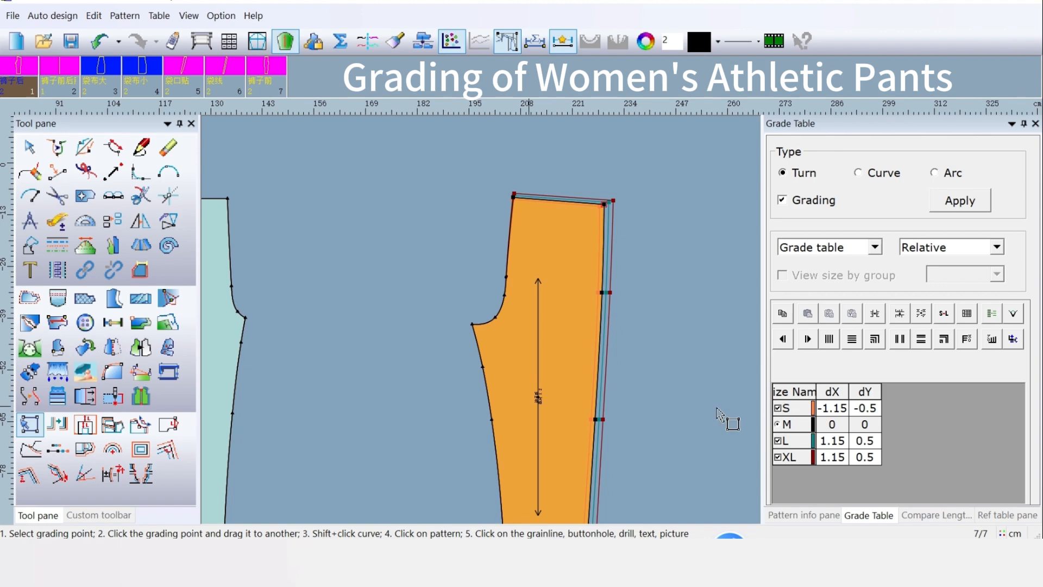
click(472, 325)
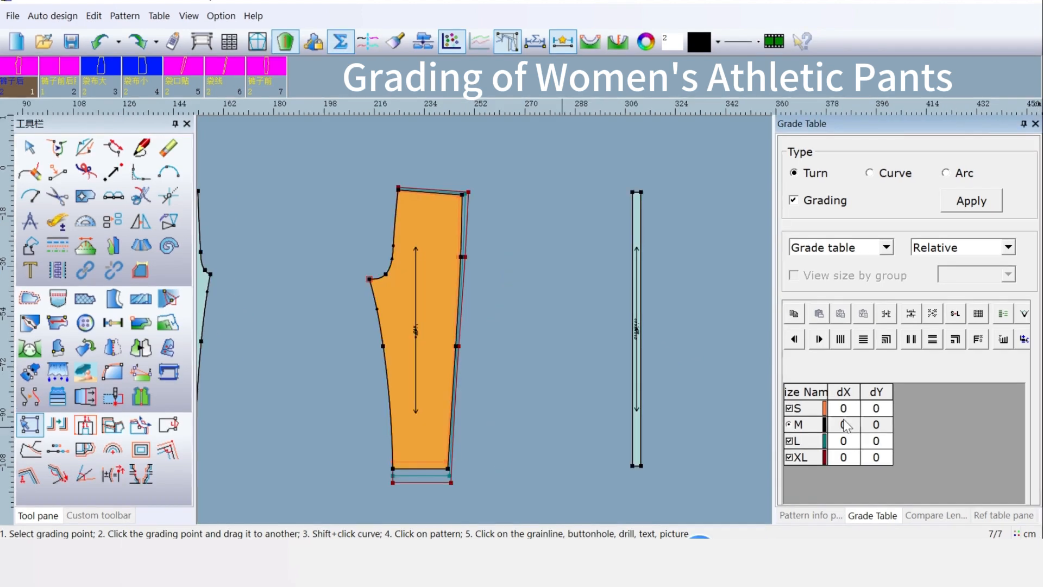
double_click(848, 441)
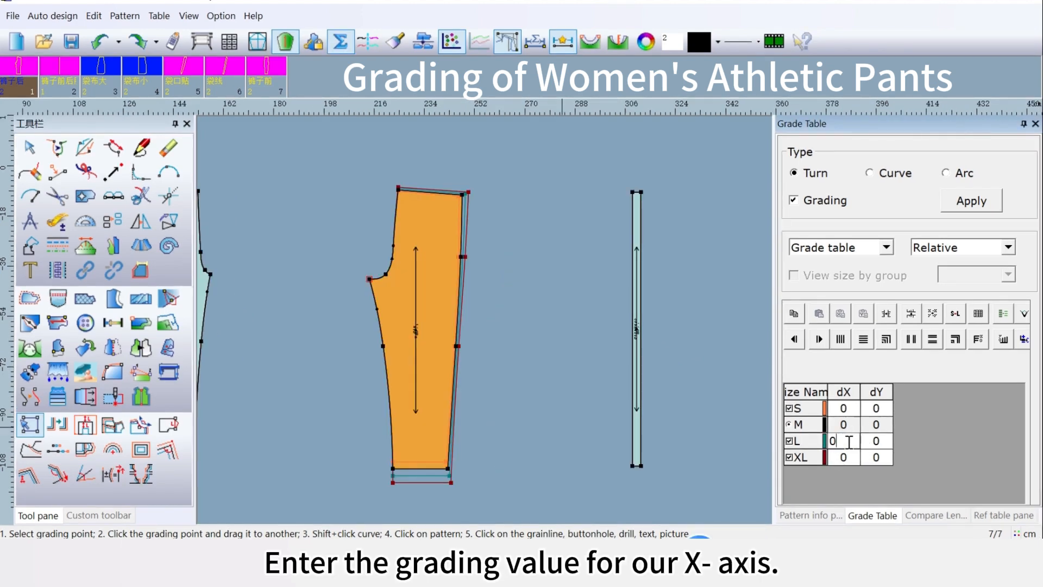
text(.)
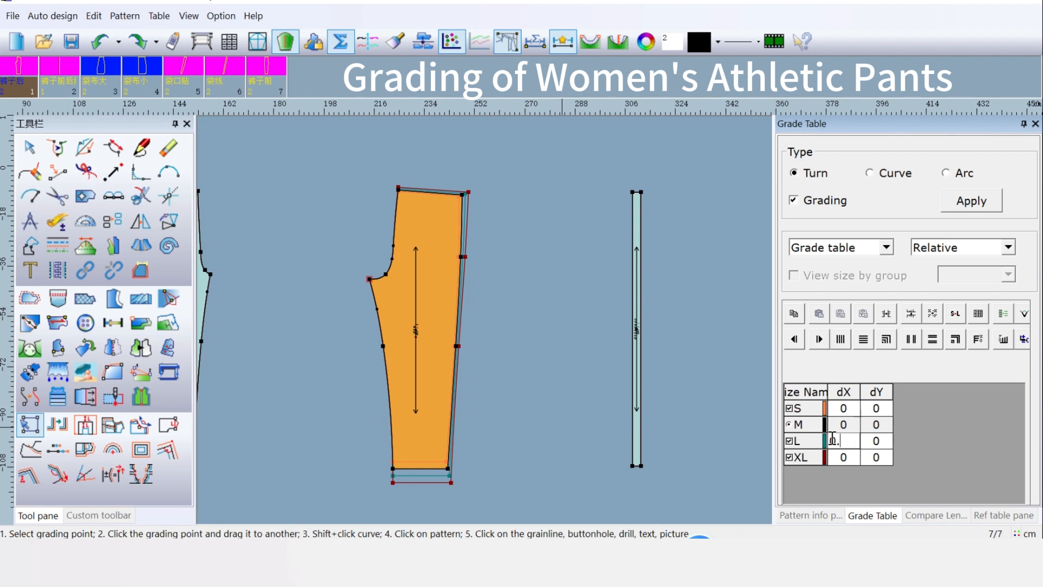
text(55)
click(830, 439)
text(-)
click(838, 342)
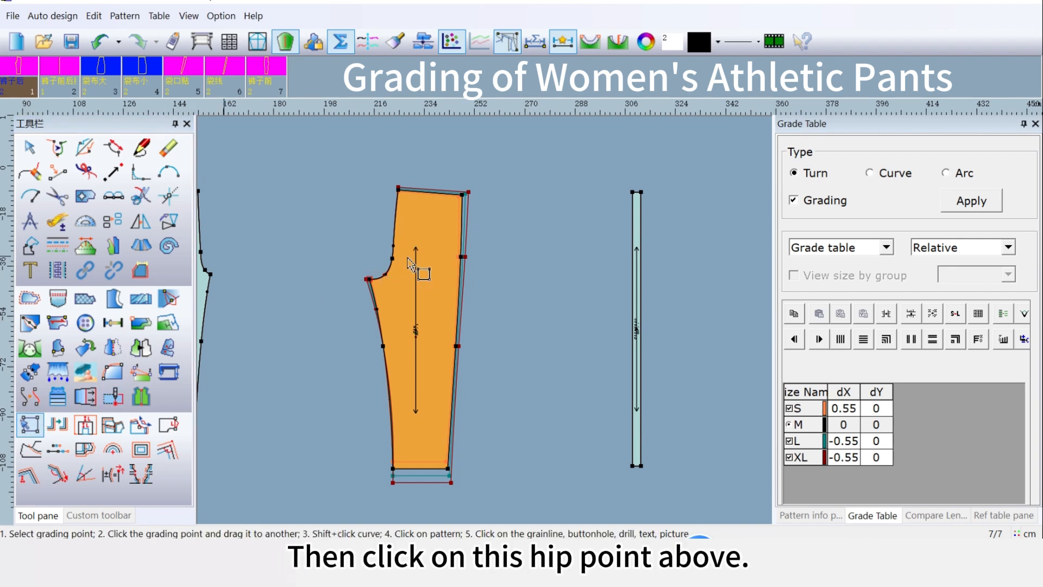
Grade the hip point on the back piece's crotch seam with an L dX of -0.2, applying Equal X.
click(394, 258)
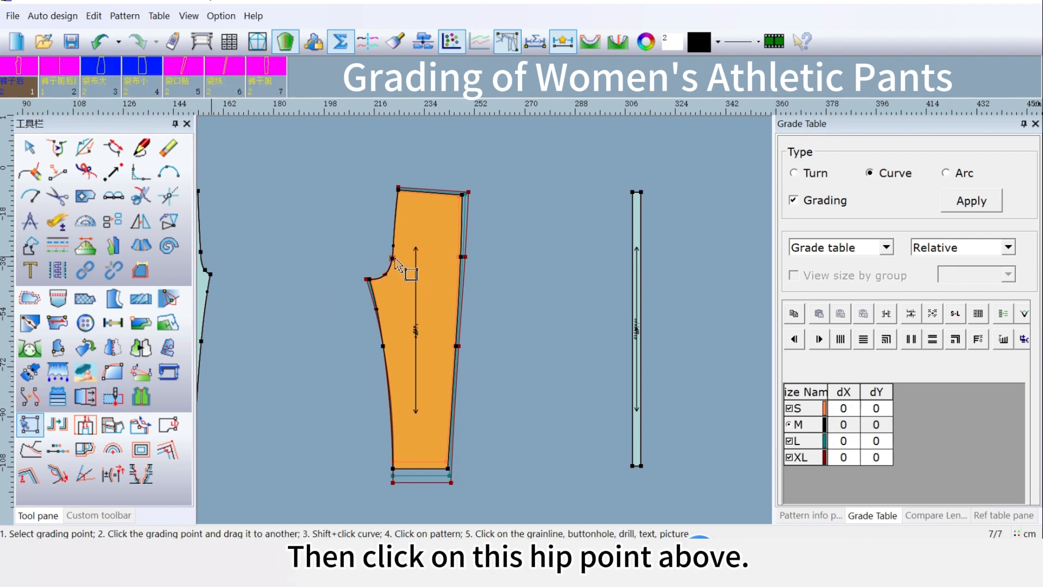
double_click(854, 440)
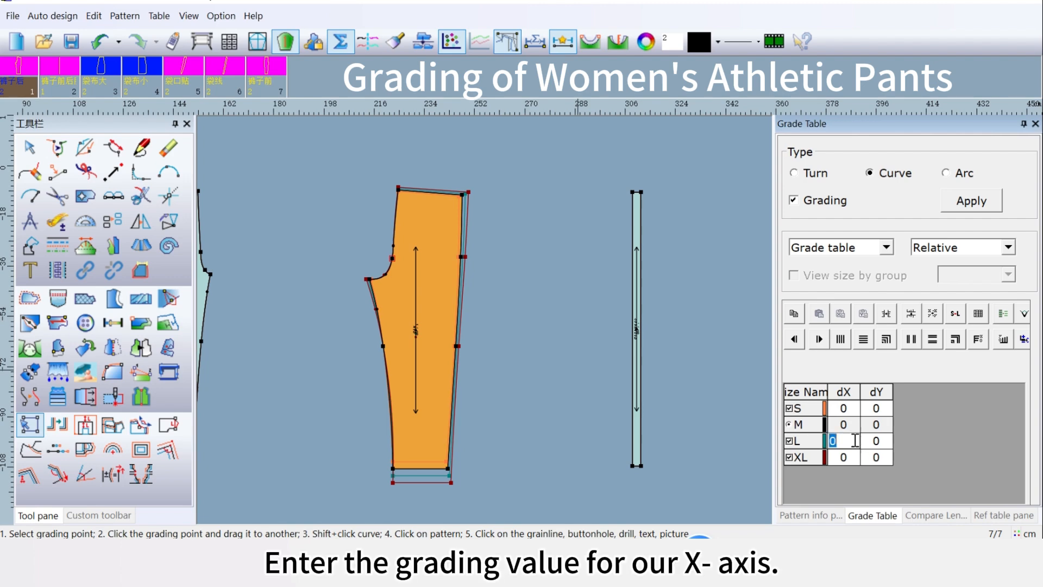
click(855, 440)
text(-)
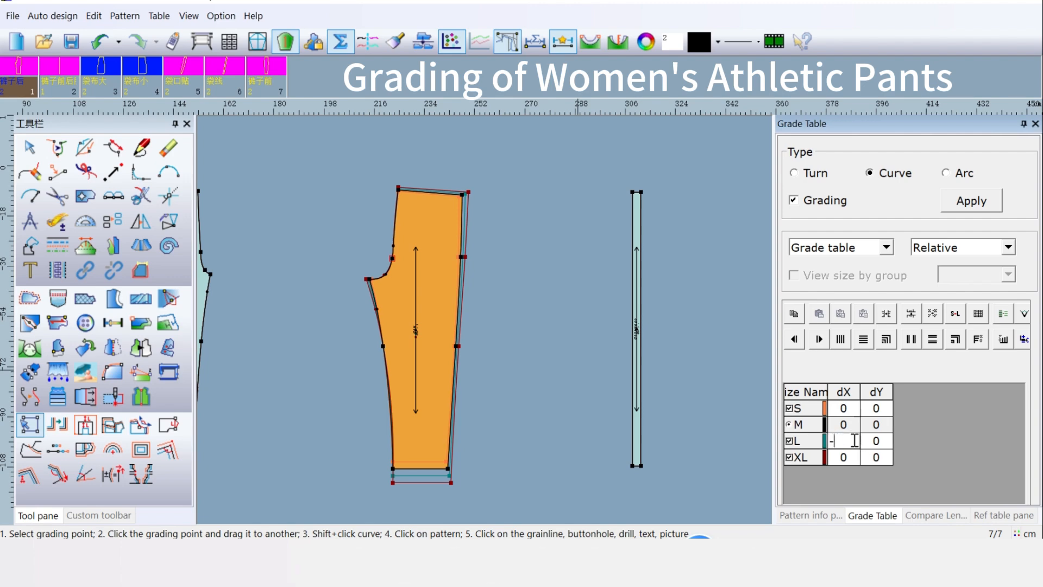
text(0.2)
click(842, 340)
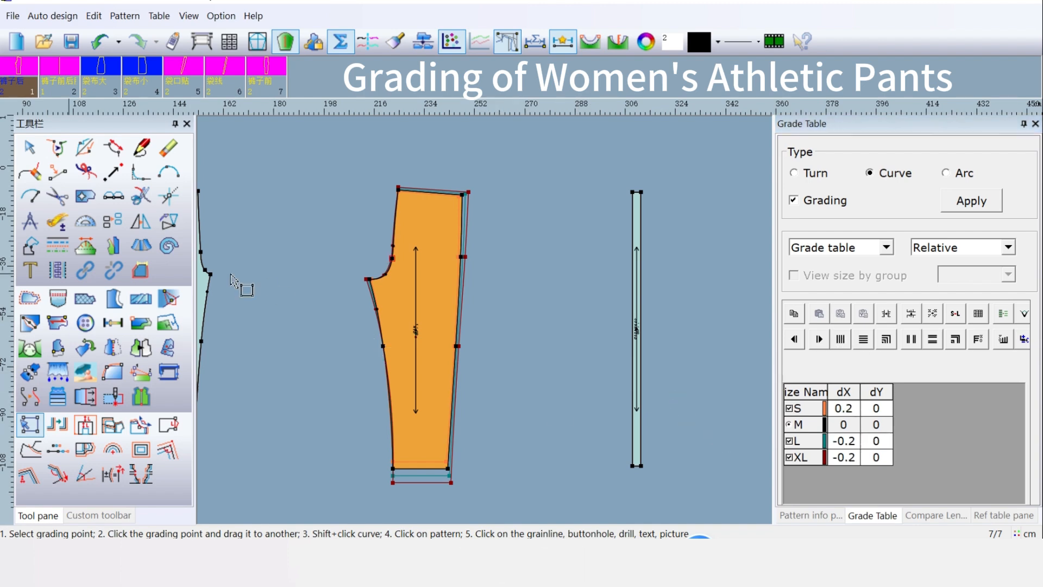
Select the hip-line points on both sides of the back piece and grade them with an L dY of 0.16, applying Equal Y.
click(32, 426)
click(342, 258)
drag(357, 228, 527, 280)
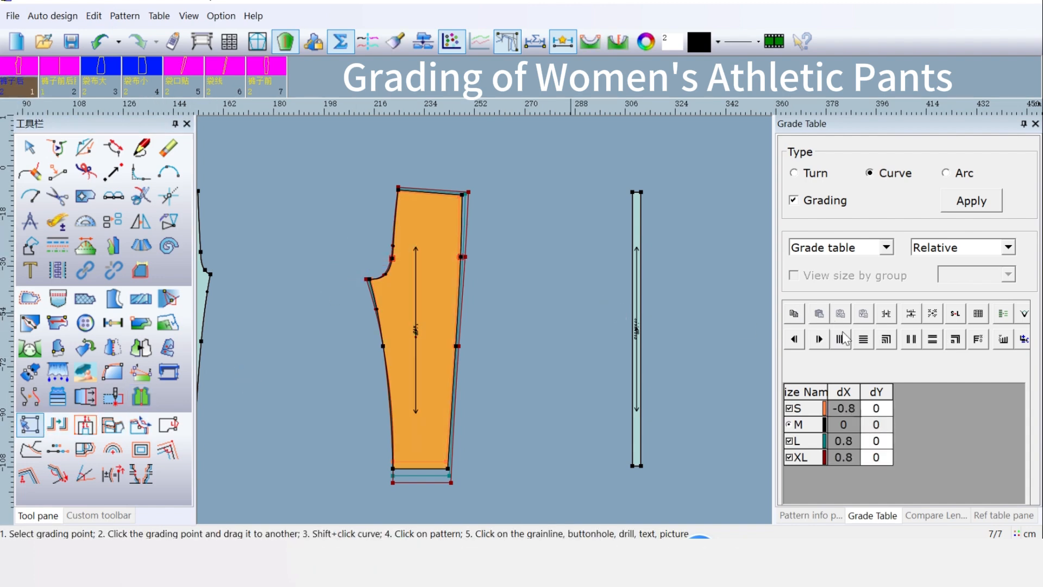
double_click(876, 441)
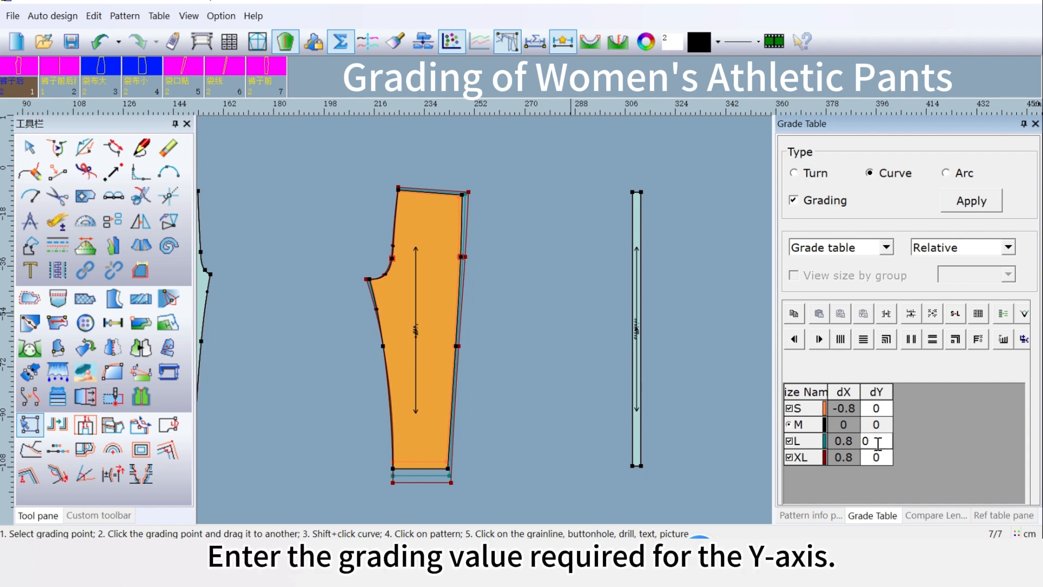
text(.16)
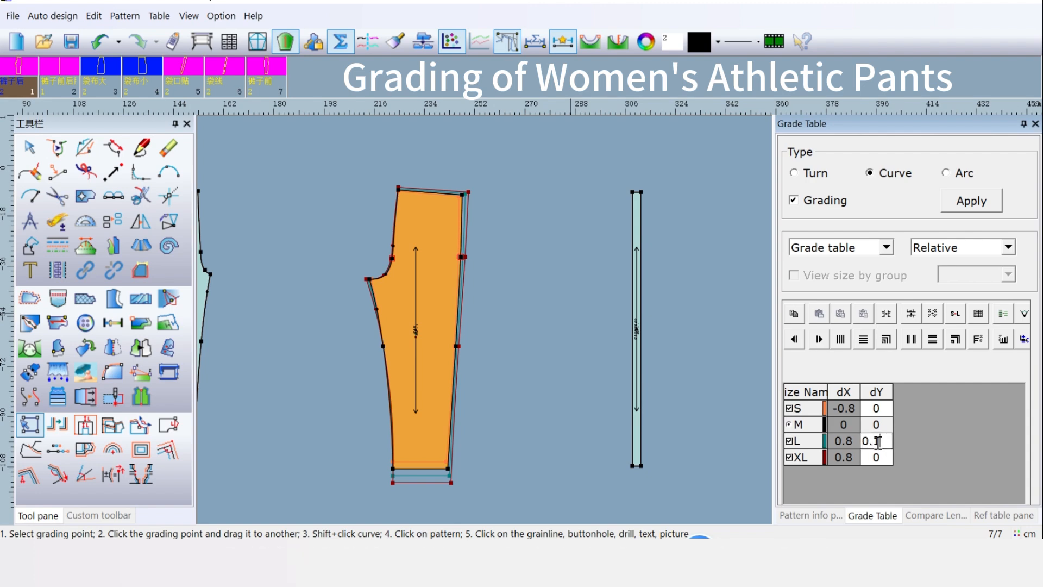
click(864, 340)
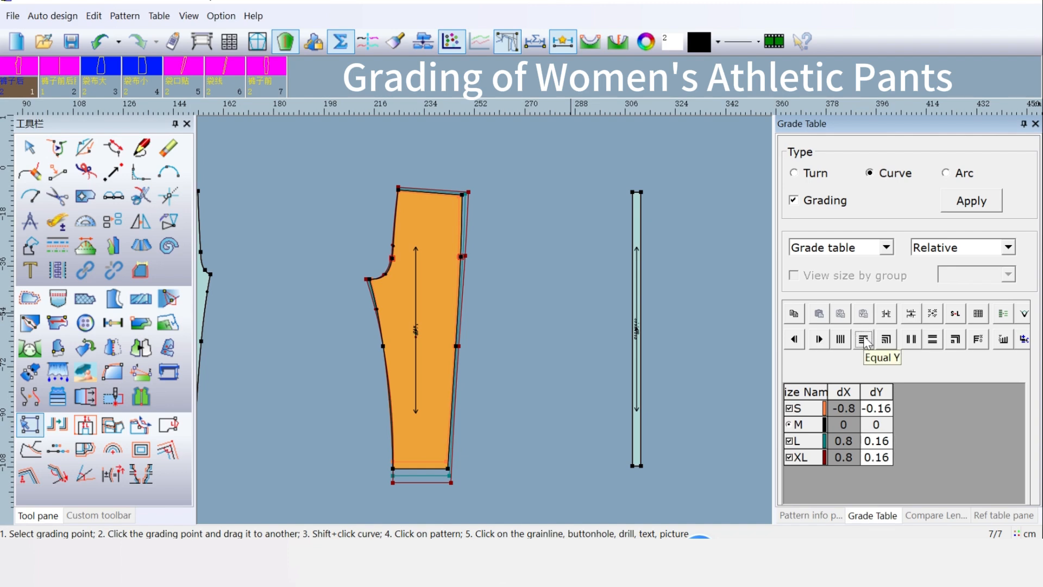
Select all hem points of the front piece and grade them with an L dY of -2.5, applying Equal Y.
scroll(488, 326, up, 2)
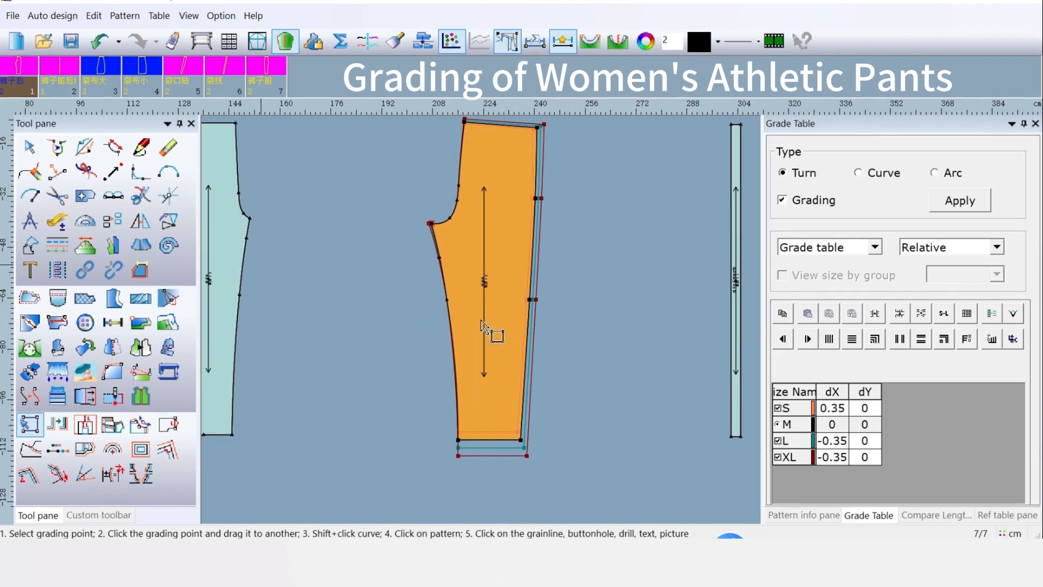
scroll(492, 326, down, 2)
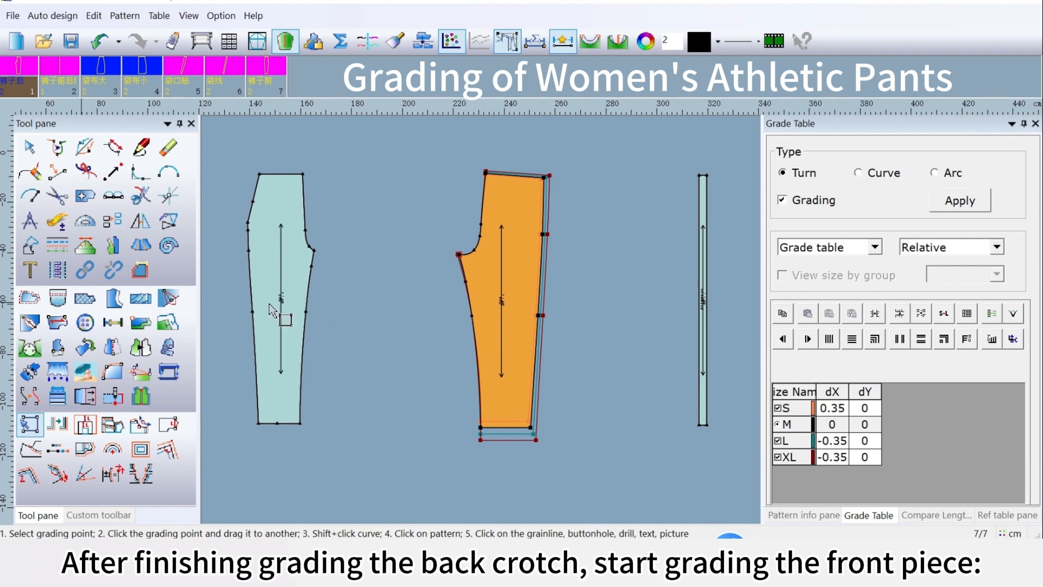
scroll(479, 363, down, 2)
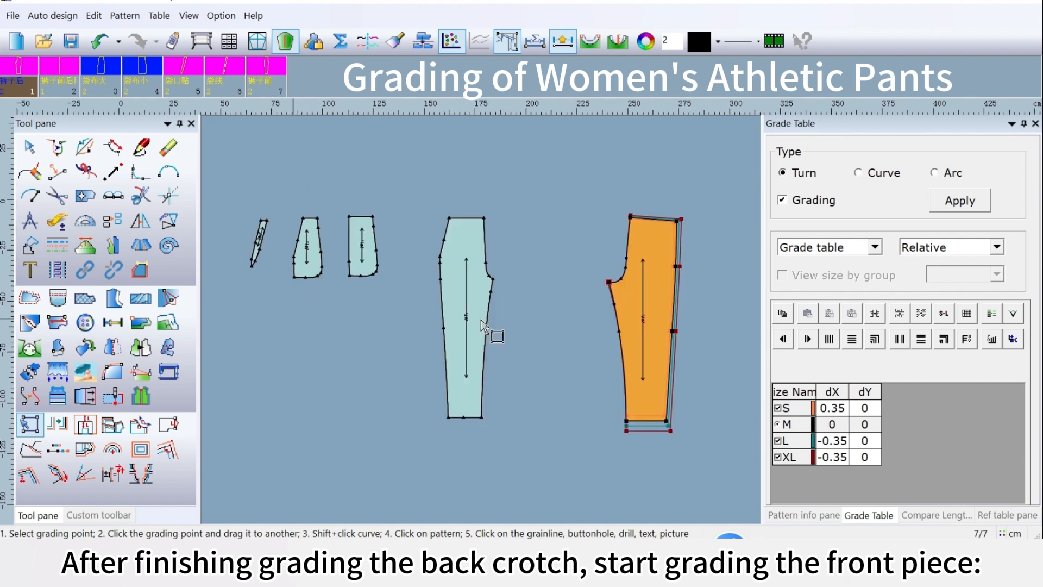
scroll(489, 328, up, 3)
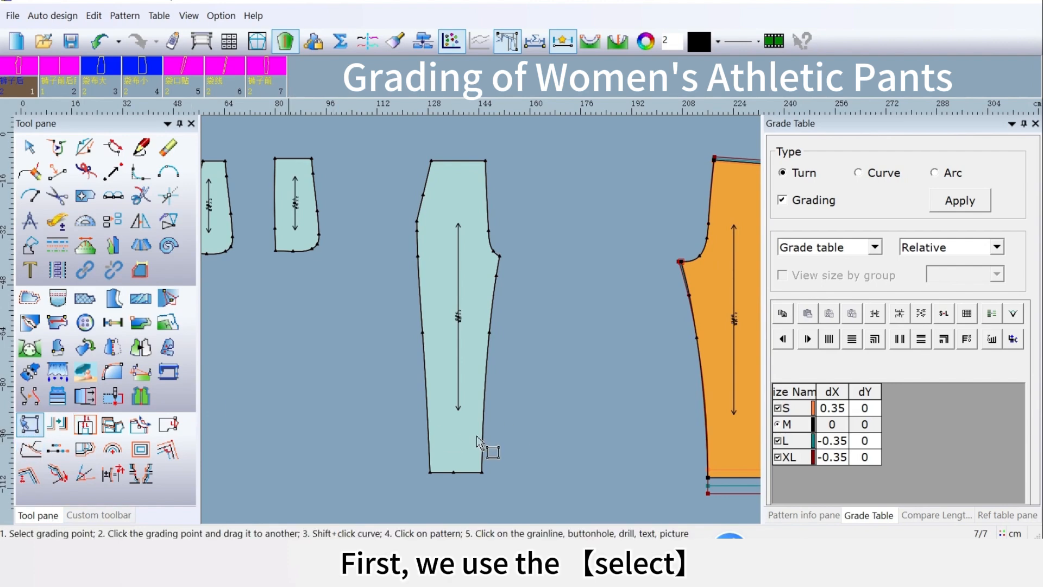
drag(373, 450, 567, 490)
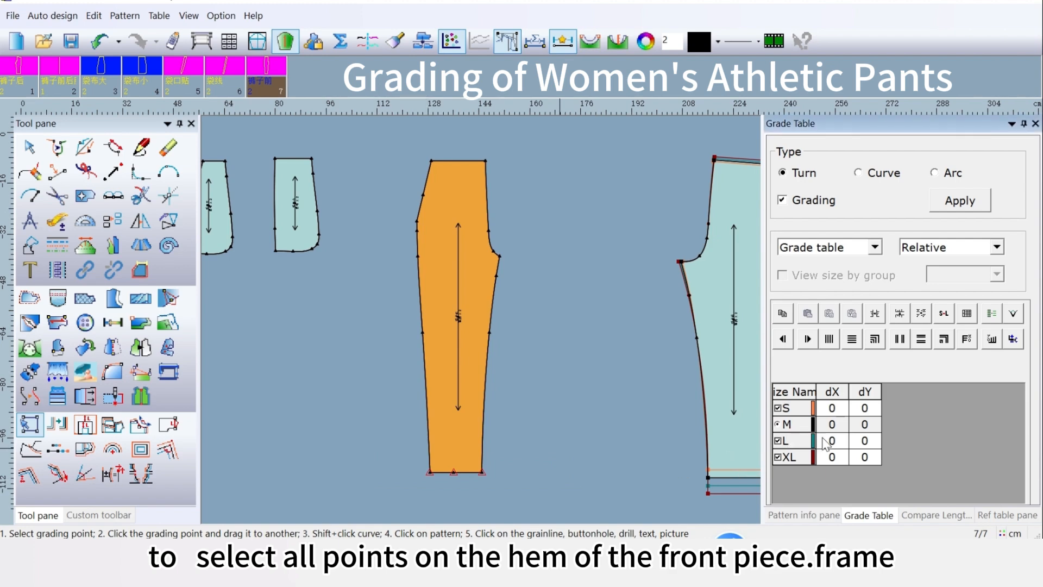
double_click(862, 434)
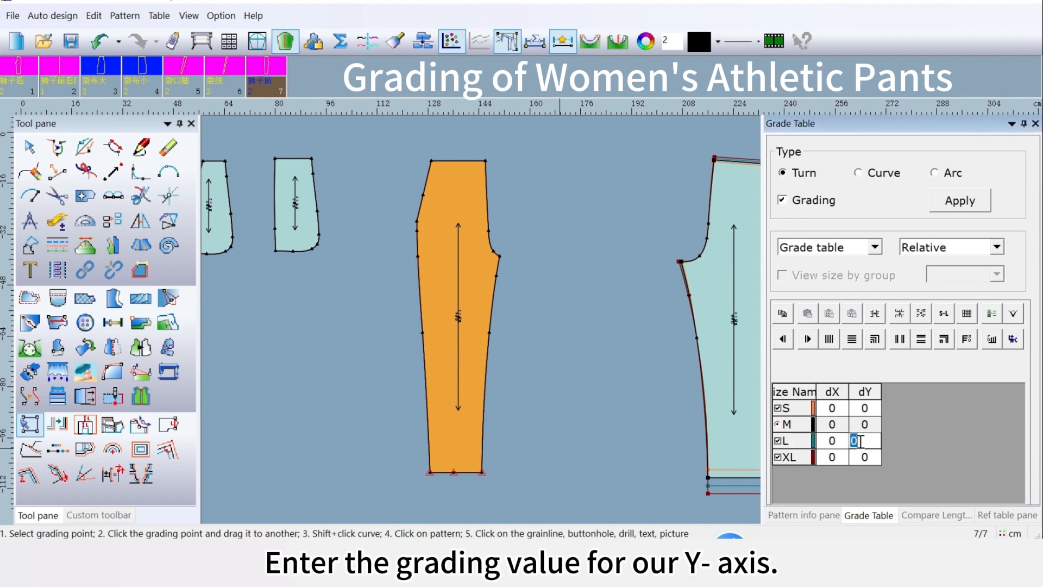
text(2.5)
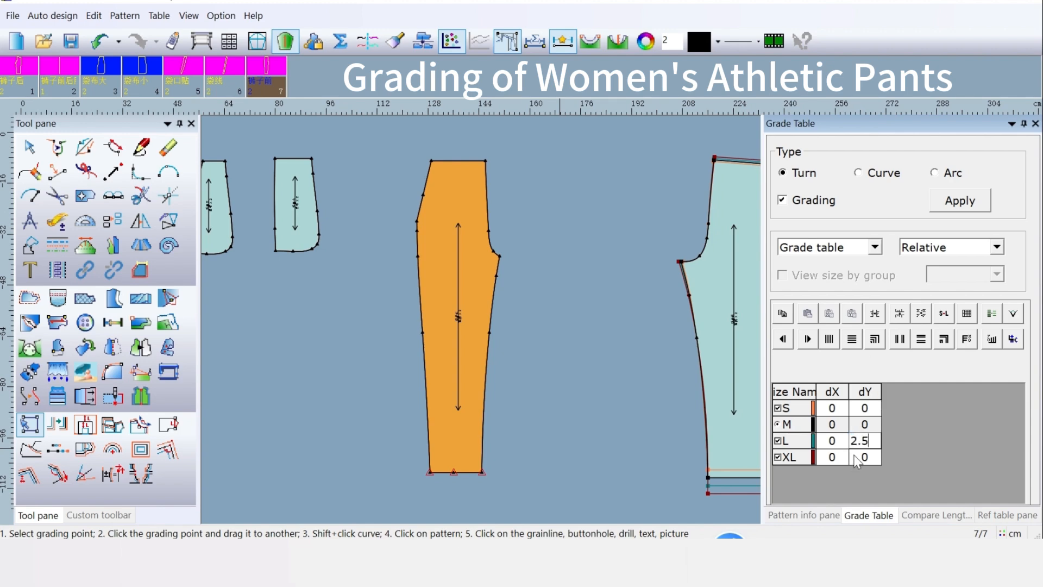
click(854, 440)
text(-)
click(852, 339)
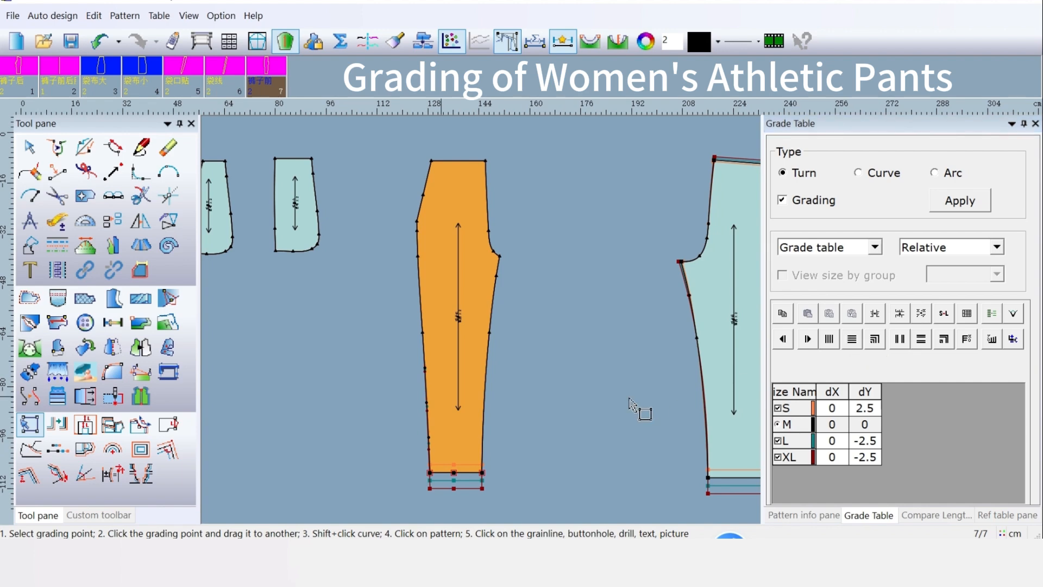
click(597, 426)
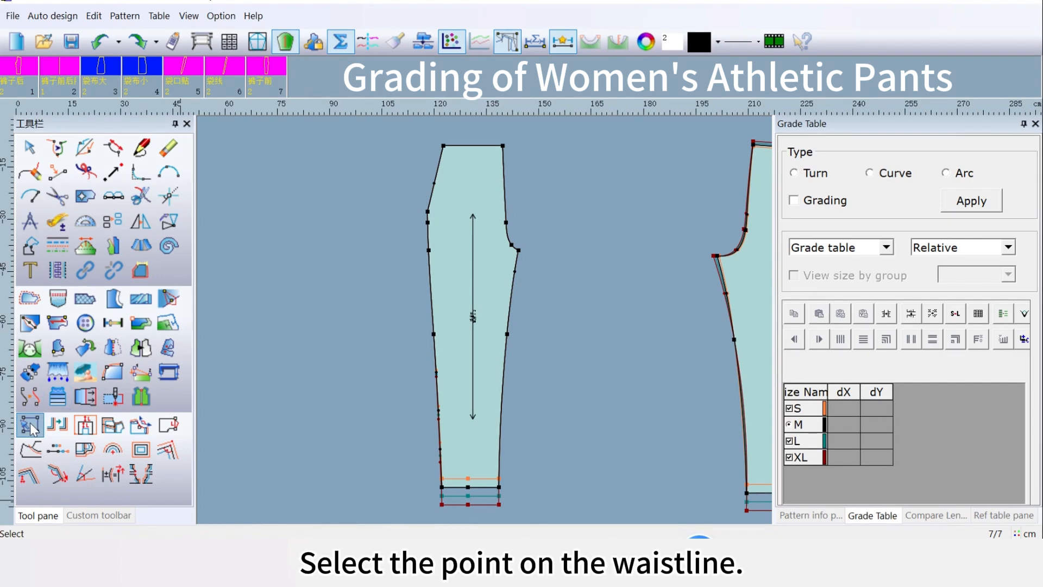
Grade the front piece's waistline point at the side seam with an L dX of -1, applying Equal X.
click(30, 427)
click(443, 145)
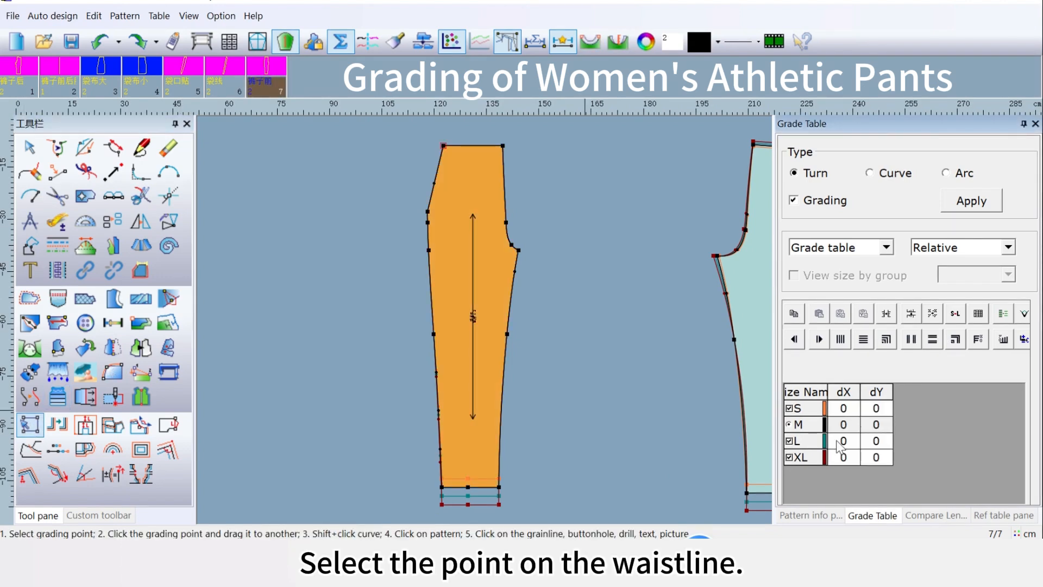
double_click(838, 442)
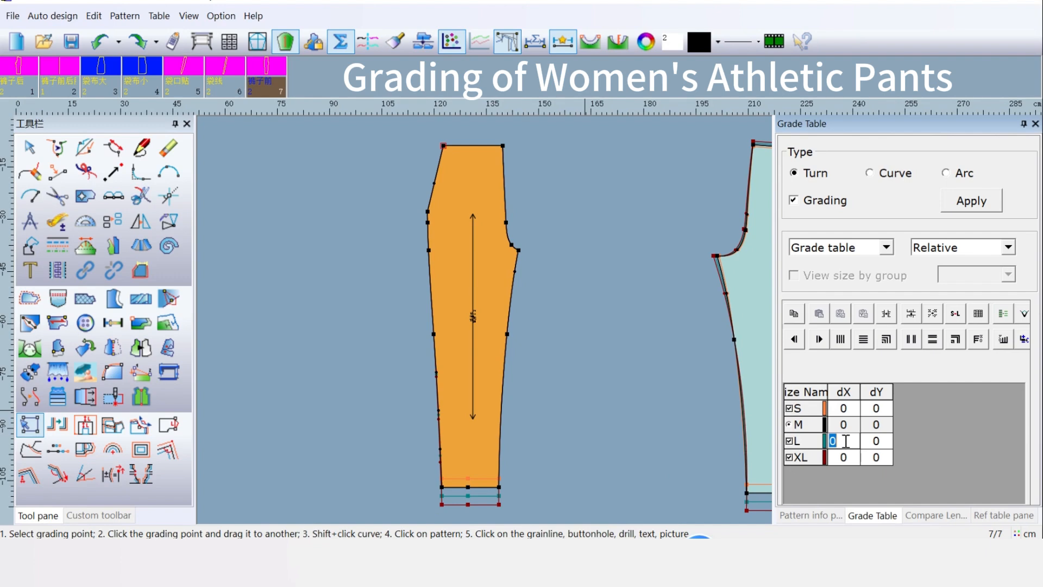
text(-1)
click(842, 340)
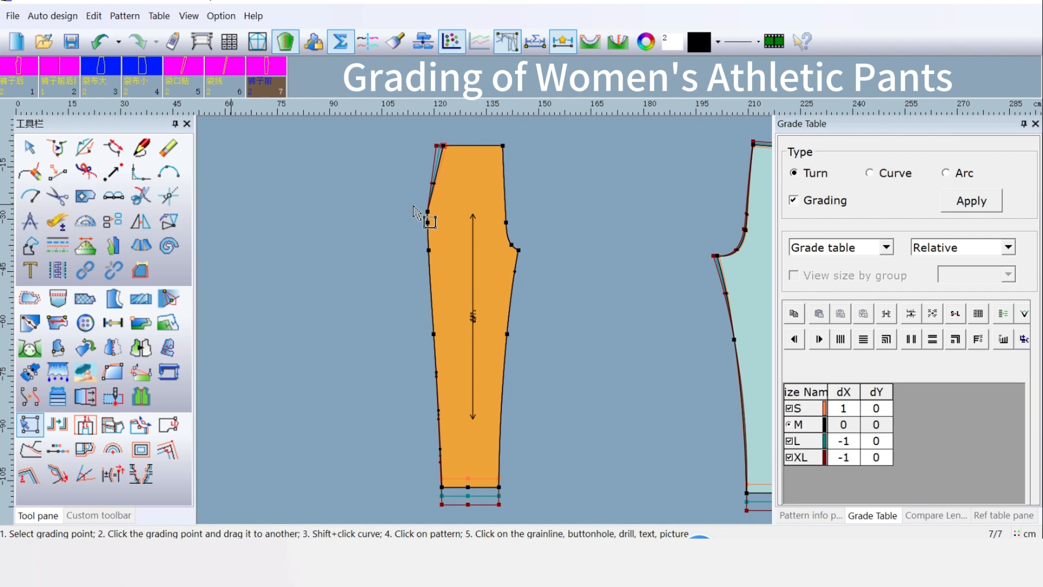
Select the two hip-area points on the front piece's side seam and grade them with an L dX of -0.7, applying Equal X.
click(30, 424)
drag(405, 201, 444, 224)
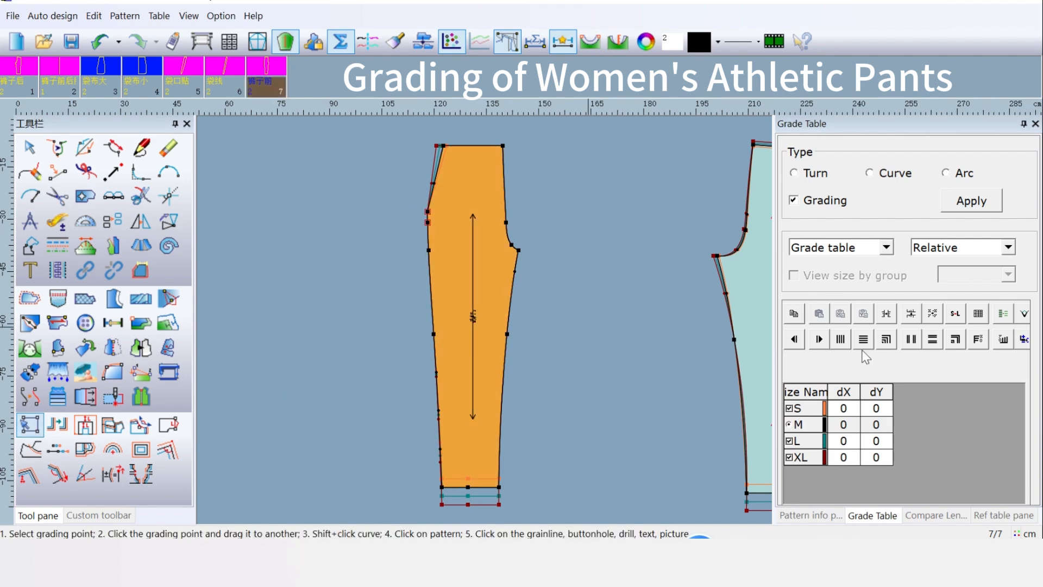
click(852, 440)
text(-0.)
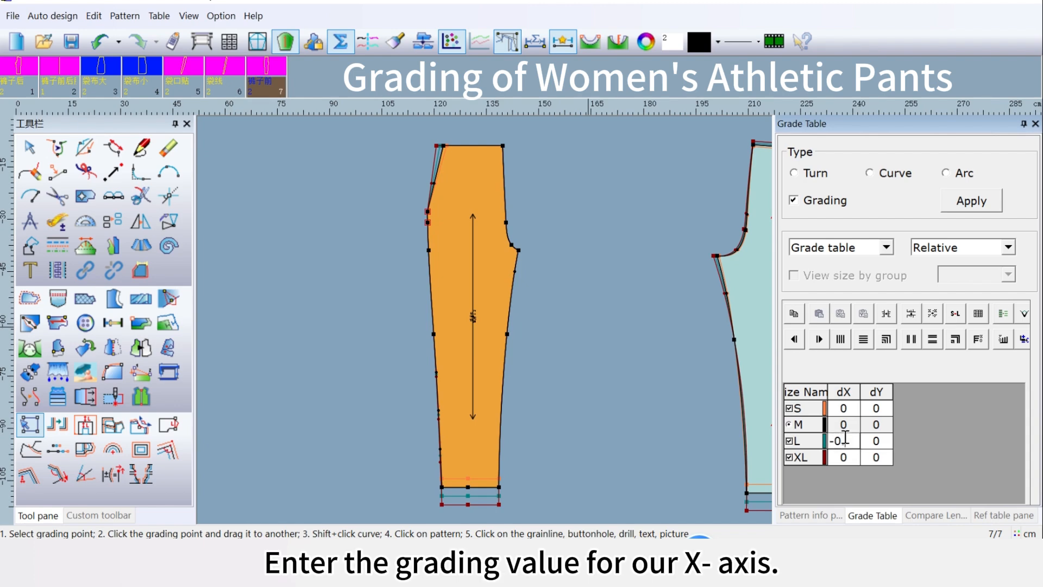
text(7)
click(840, 339)
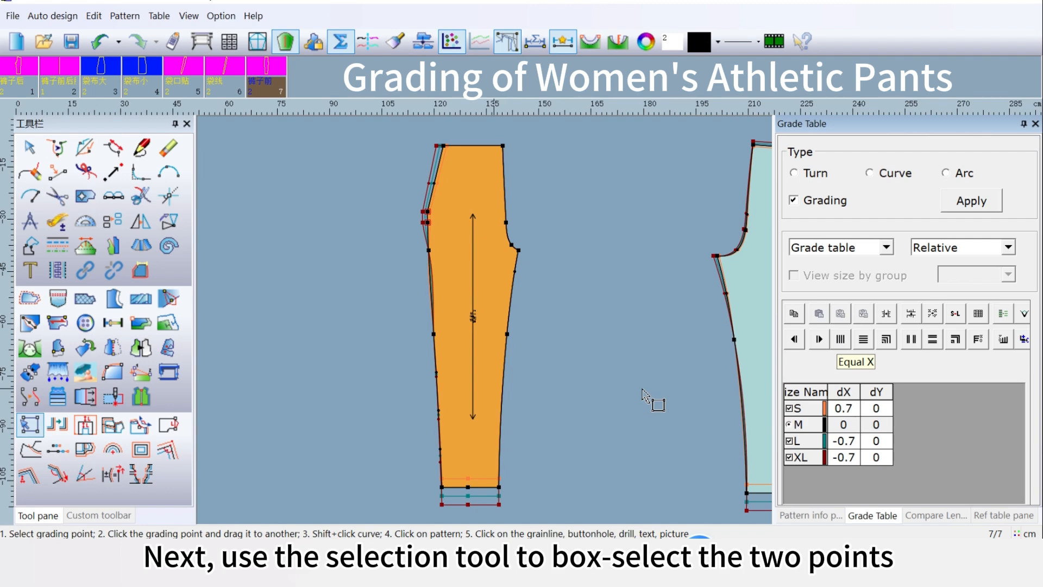
Grade the front piece's side-seam points on the crotch line and mid-thigh line with an L dX of -0.45, applying Equal X.
drag(398, 240, 450, 351)
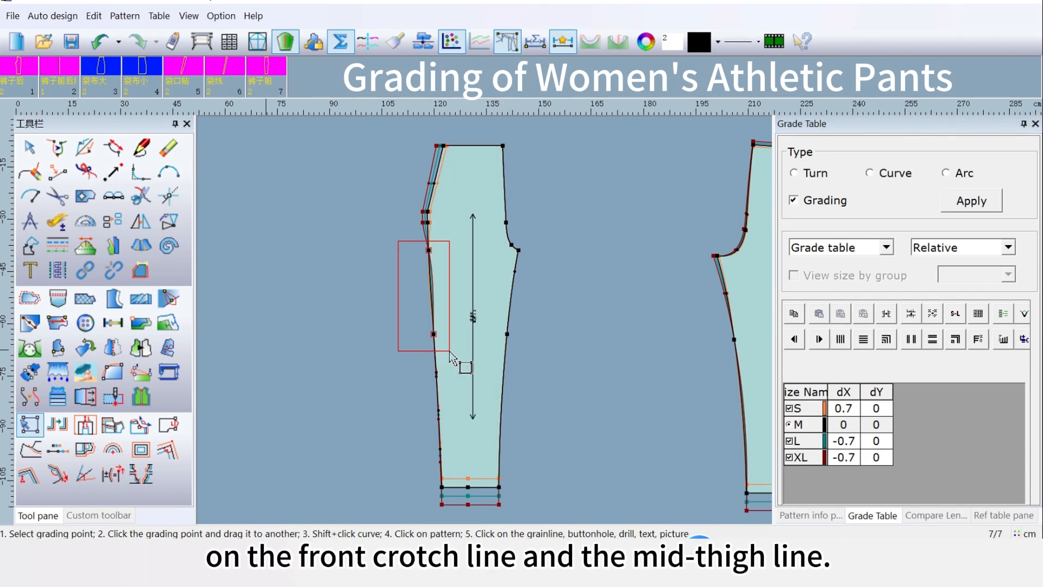
drag(449, 352, 451, 354)
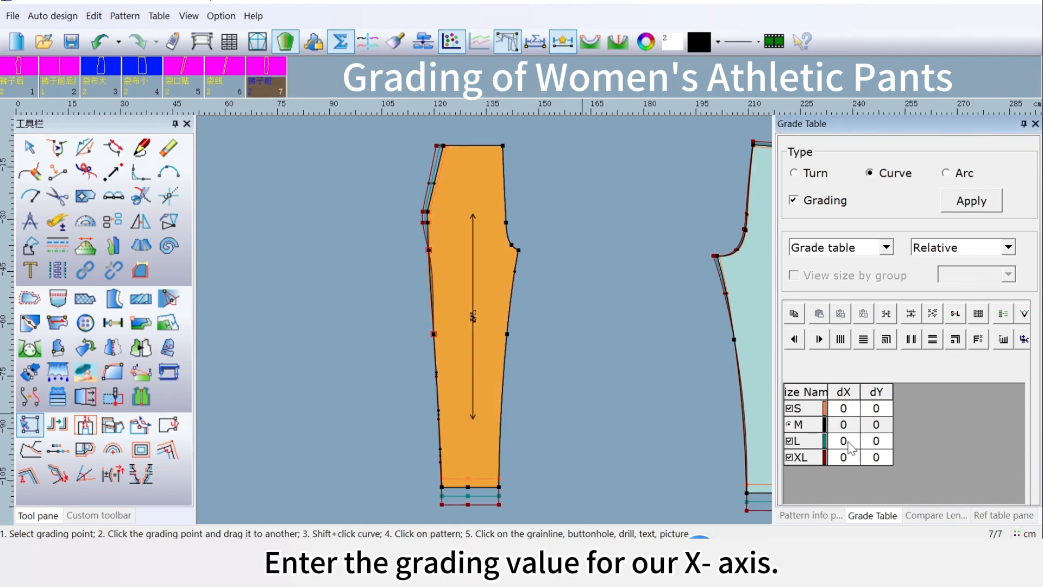
click(847, 441)
text(-0.45)
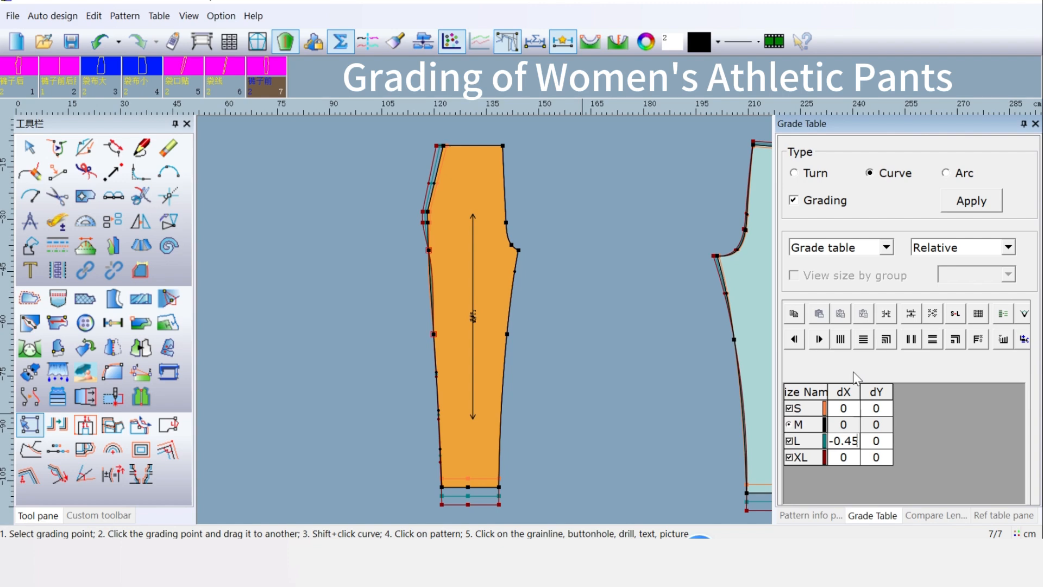
click(841, 339)
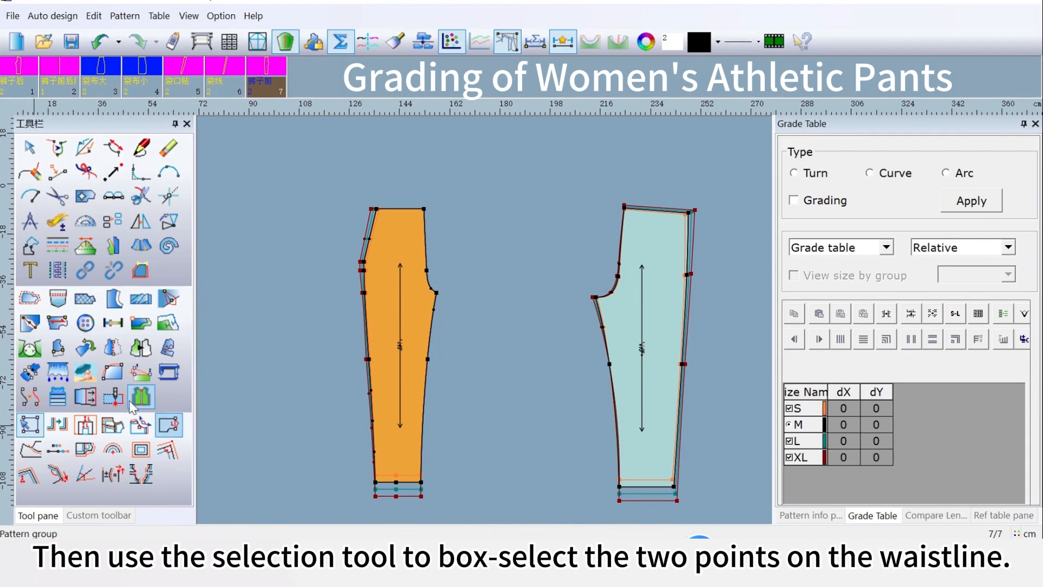
Select the two waistline points of the front piece and grade them with an L dY of 0.5, applying Equal Y.
click(30, 424)
drag(328, 186, 461, 220)
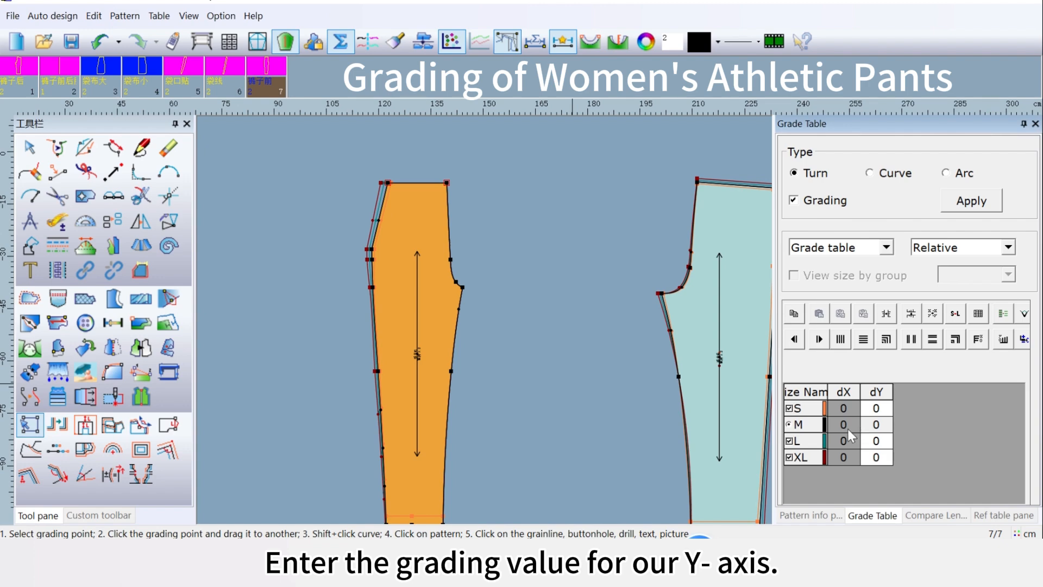
click(883, 439)
text(.5)
key(Return)
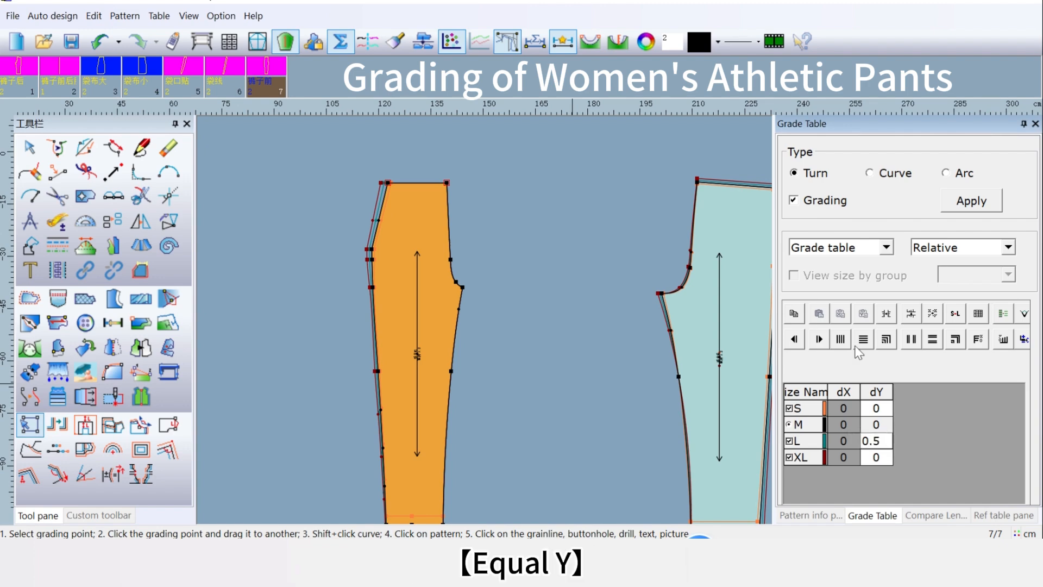
click(856, 347)
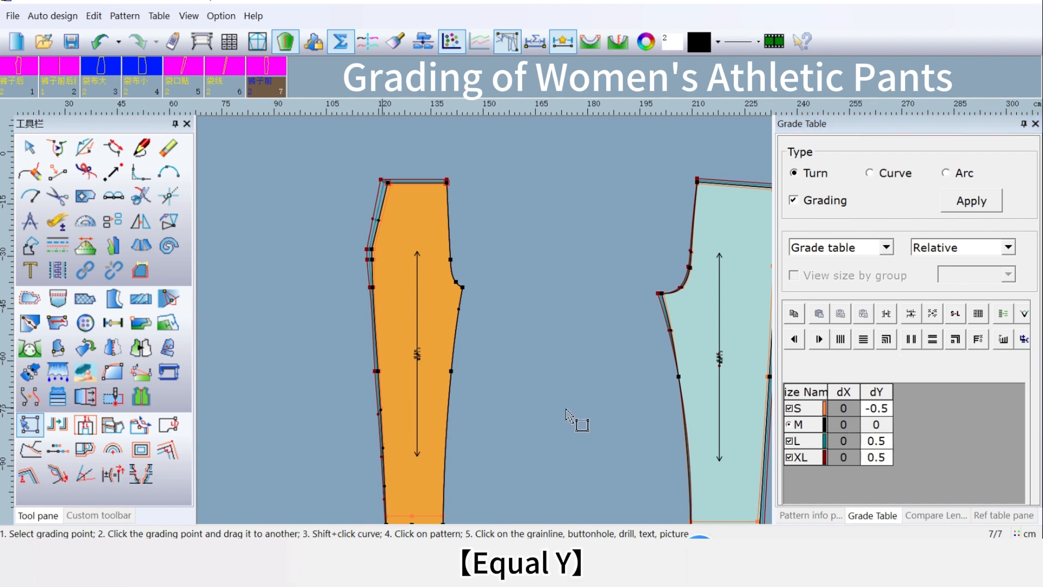
click(537, 394)
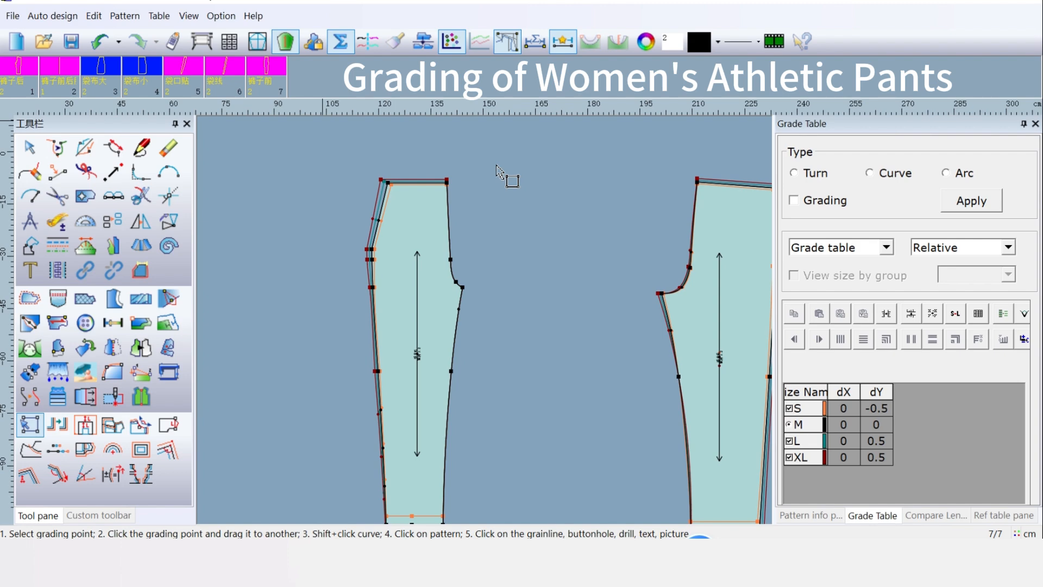
Grade the front piece's hip-line point on the center-front seam with an L dX of 0.3, applying Equal X.
click(451, 260)
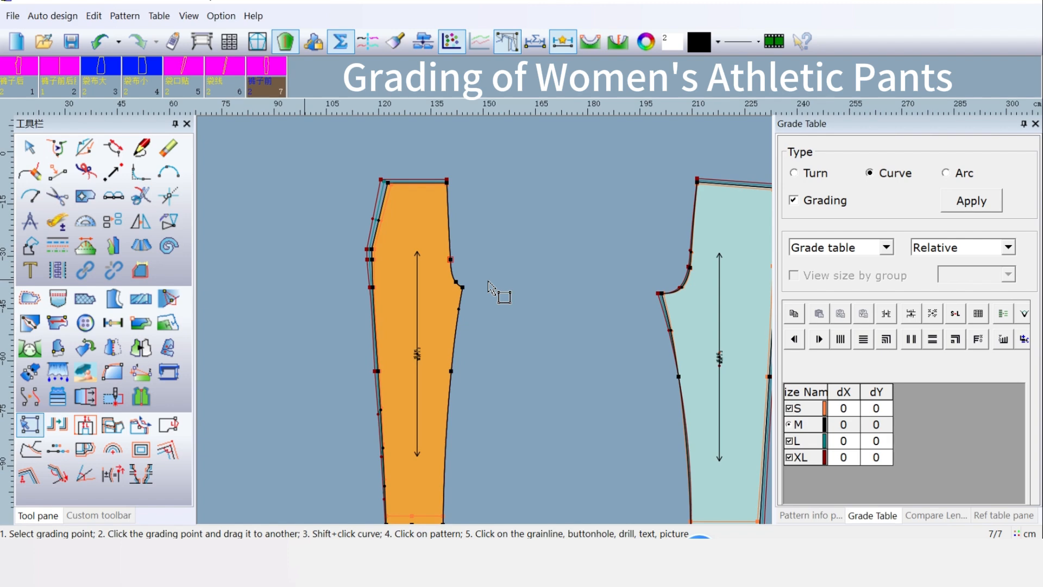
click(839, 442)
text(0.)
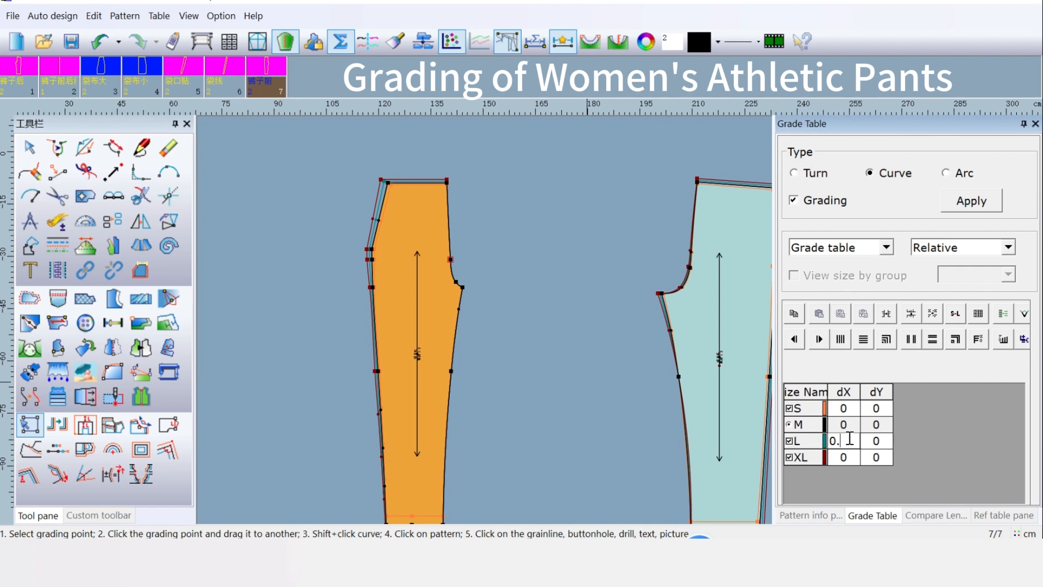
text(3)
click(841, 339)
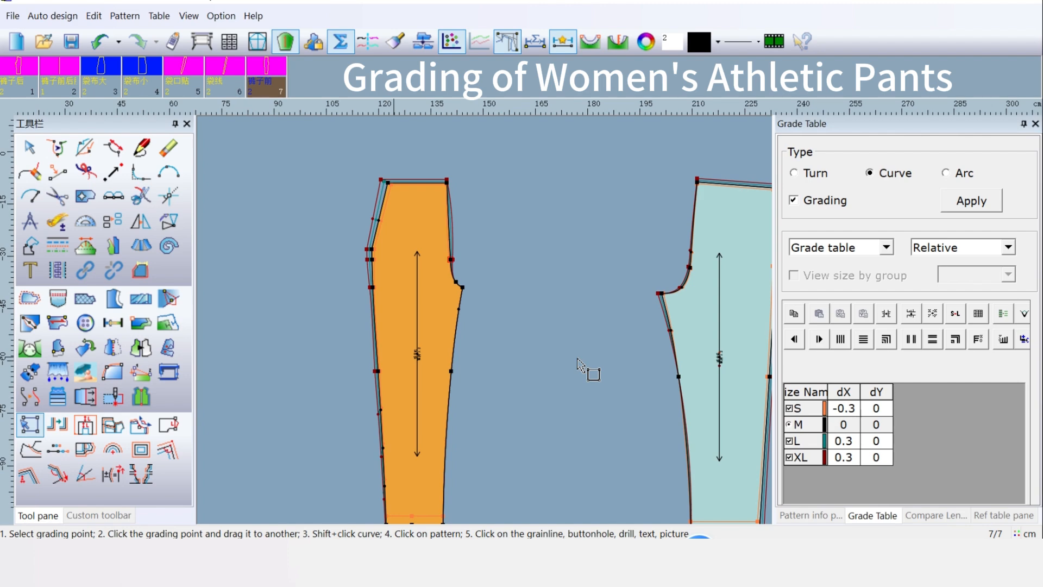
Grade the front piece's crotch tip point with an L dX of 0.45, applying Equal X.
click(462, 288)
click(848, 441)
text(0.)
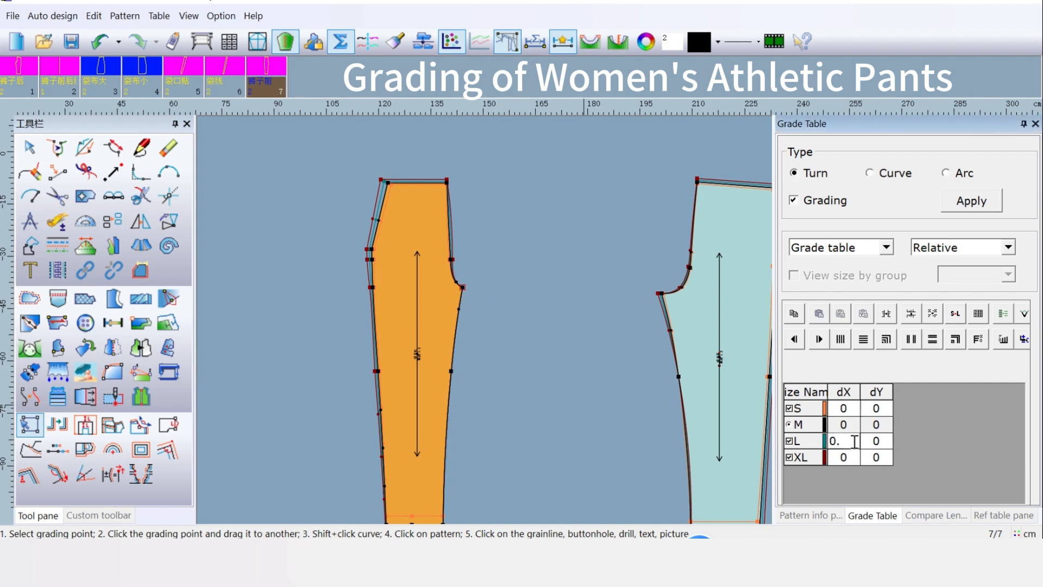
text(45)
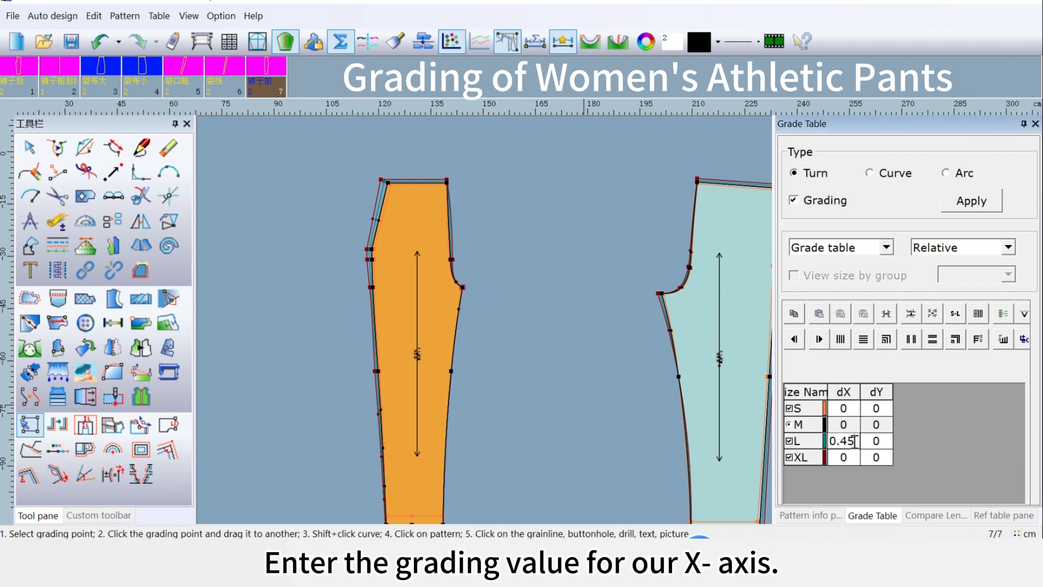
click(841, 340)
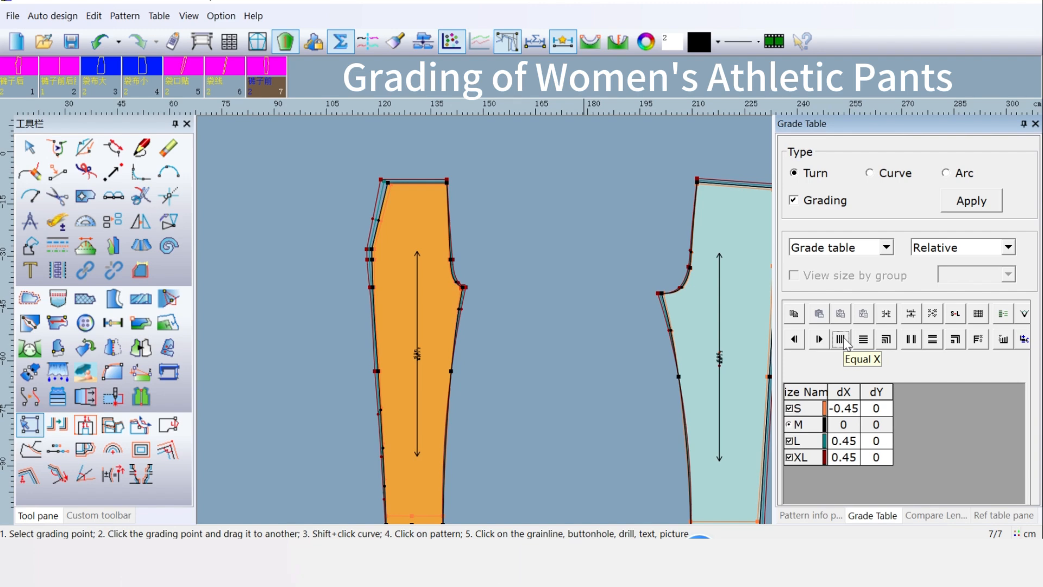
Select all hip-line points of the front piece and grade them with an L dY of 0.16, applying Equal Y.
scroll(483, 315, up, 1)
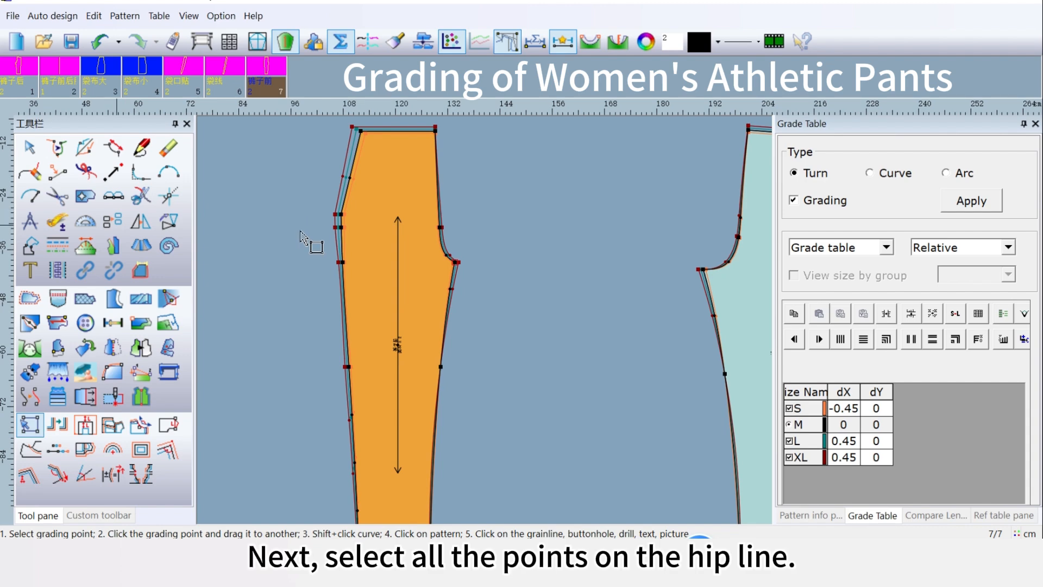
drag(302, 225, 500, 244)
double_click(880, 440)
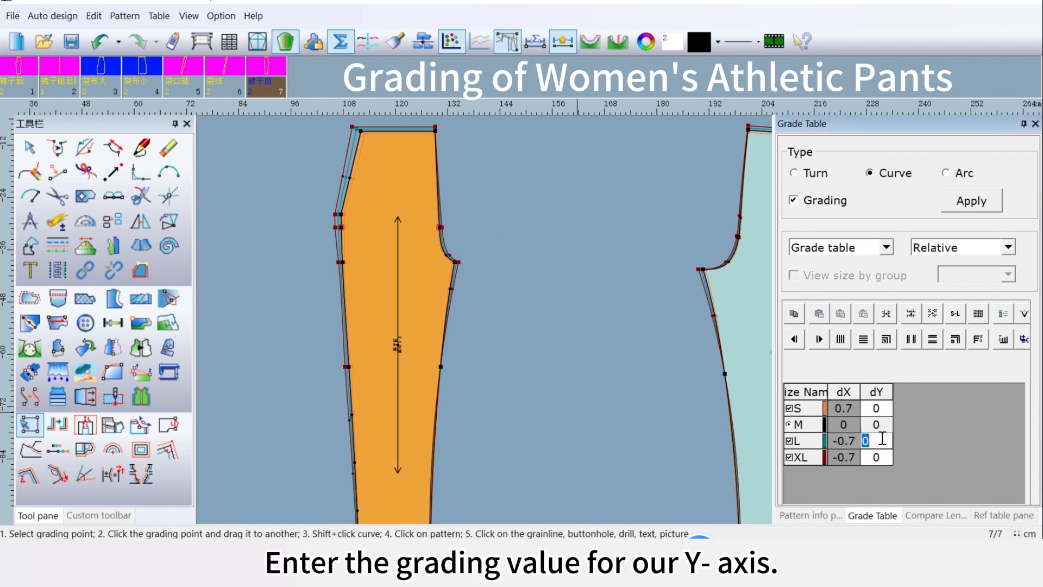
text(0.16)
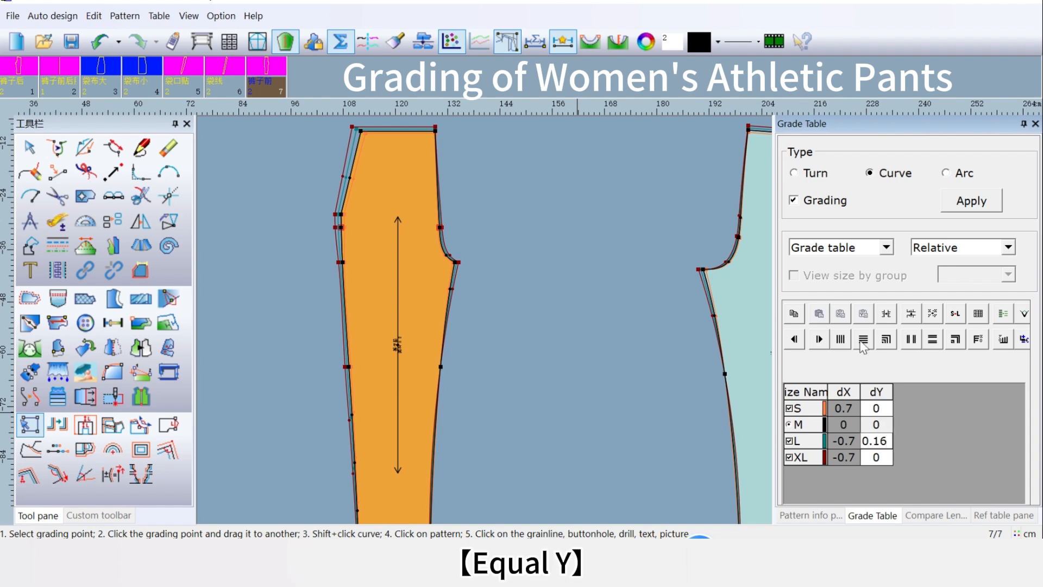
click(862, 342)
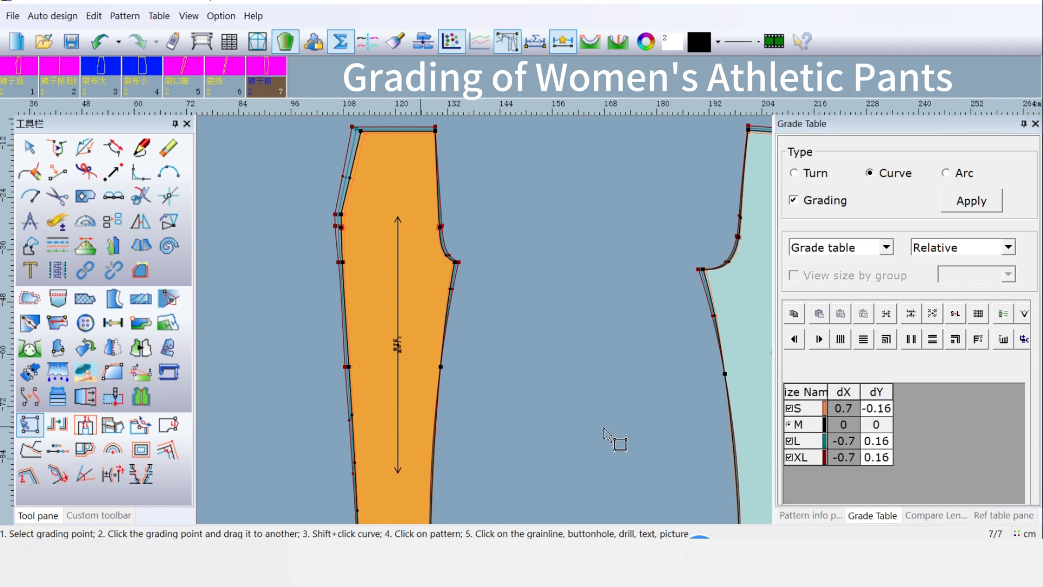
Select all mid-thigh line points on the front and back pieces and grade them with an L dY of -1.25, applying Equal Y.
middle_drag(604, 429, 624, 382)
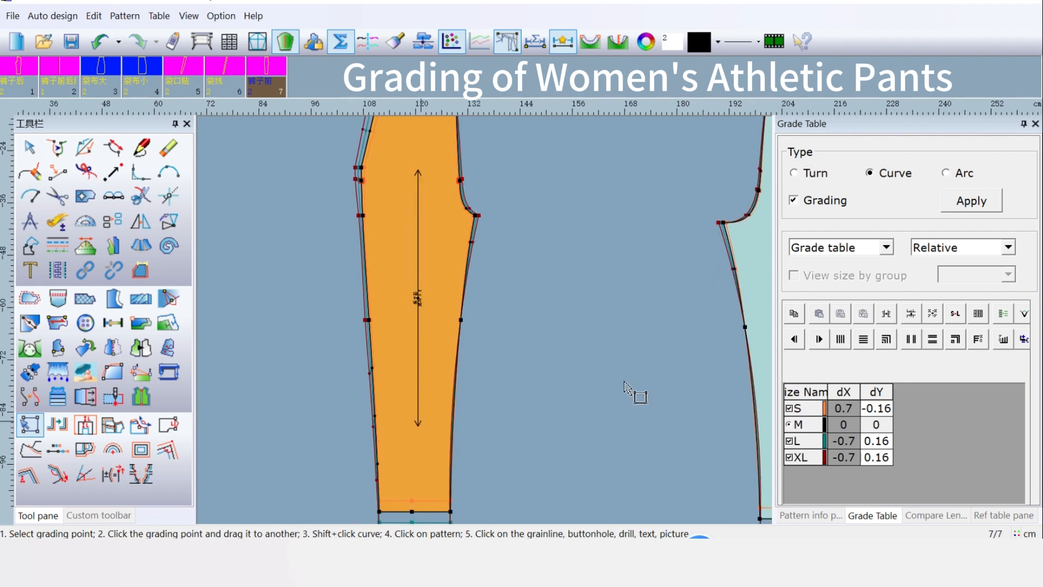
scroll(621, 386, down, 1)
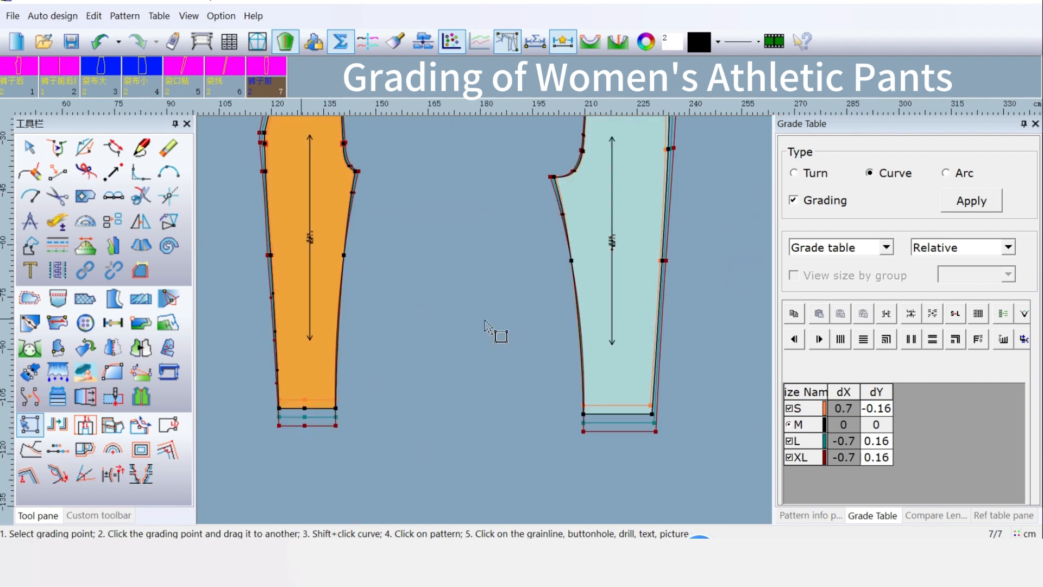
scroll(485, 320, down, 1)
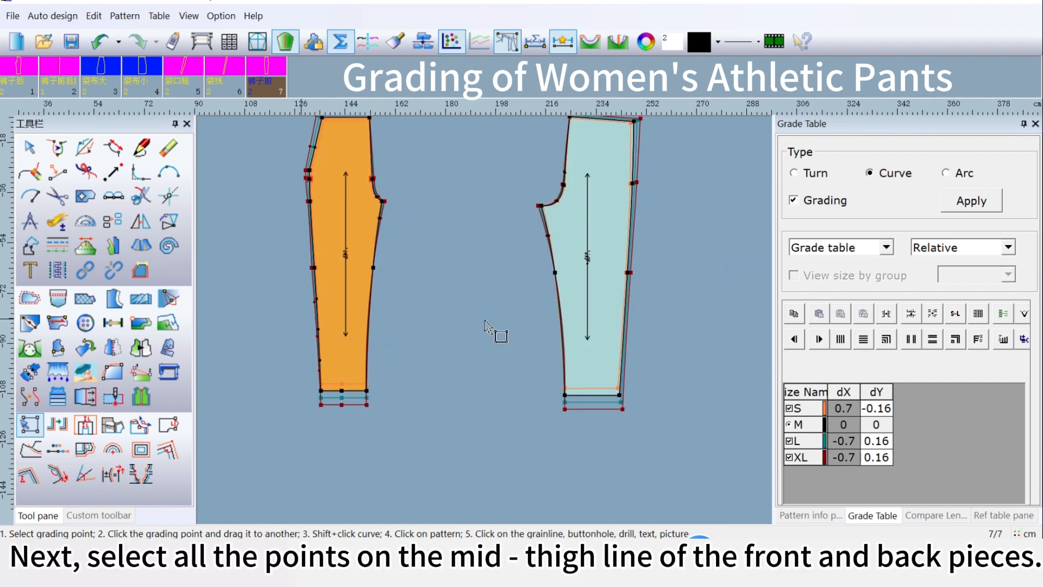
click(479, 320)
middle_drag(479, 321, 477, 353)
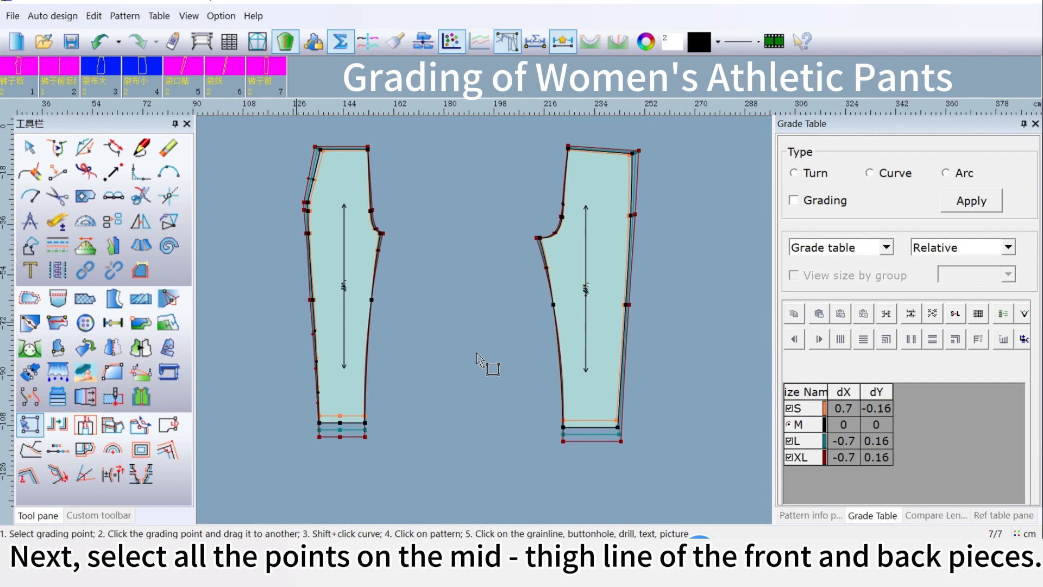
drag(278, 281, 667, 314)
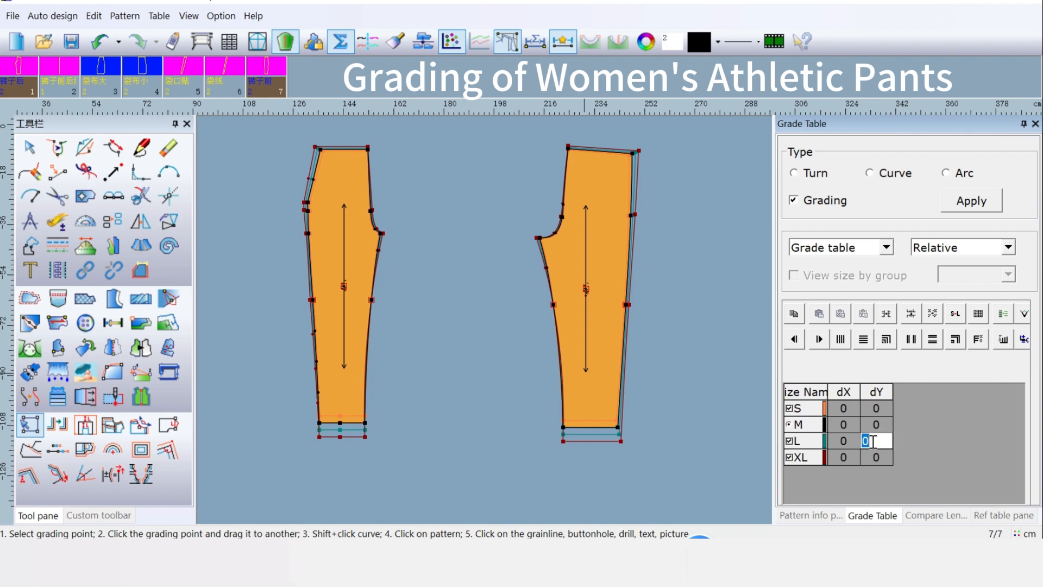
text(-1.33)
click(870, 340)
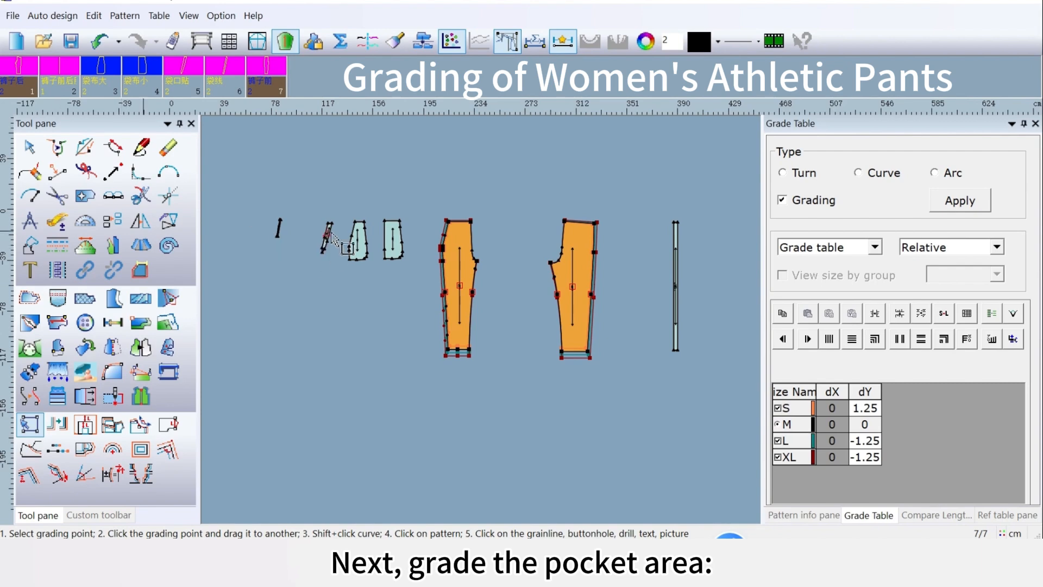
Select the top-edge points of all three pocket pieces and grade them with an L dY of 0.5, applying Equal Y.
scroll(483, 329, up, 1)
scroll(484, 327, up, 3)
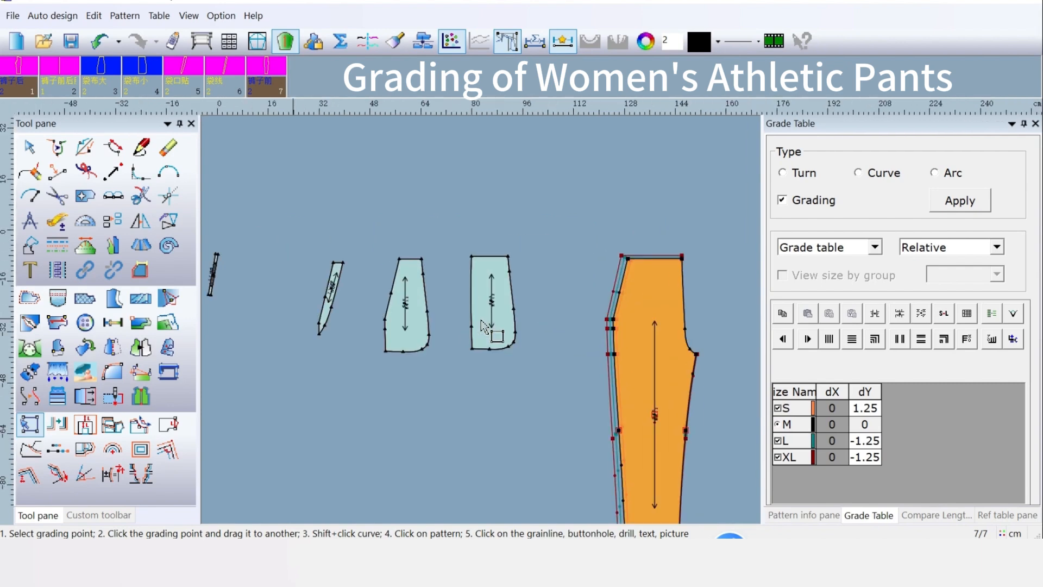
click(546, 432)
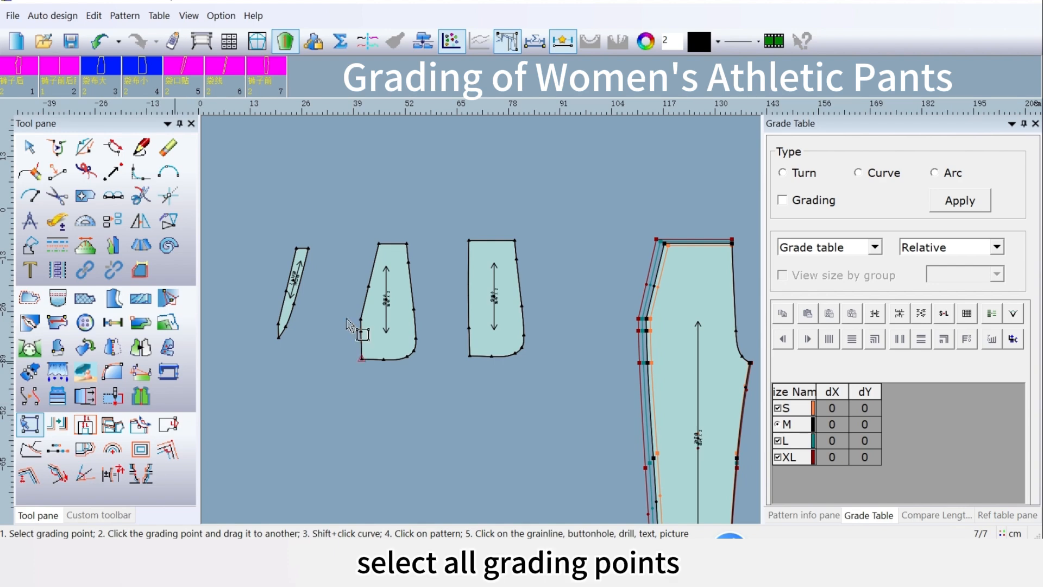
drag(264, 204, 584, 261)
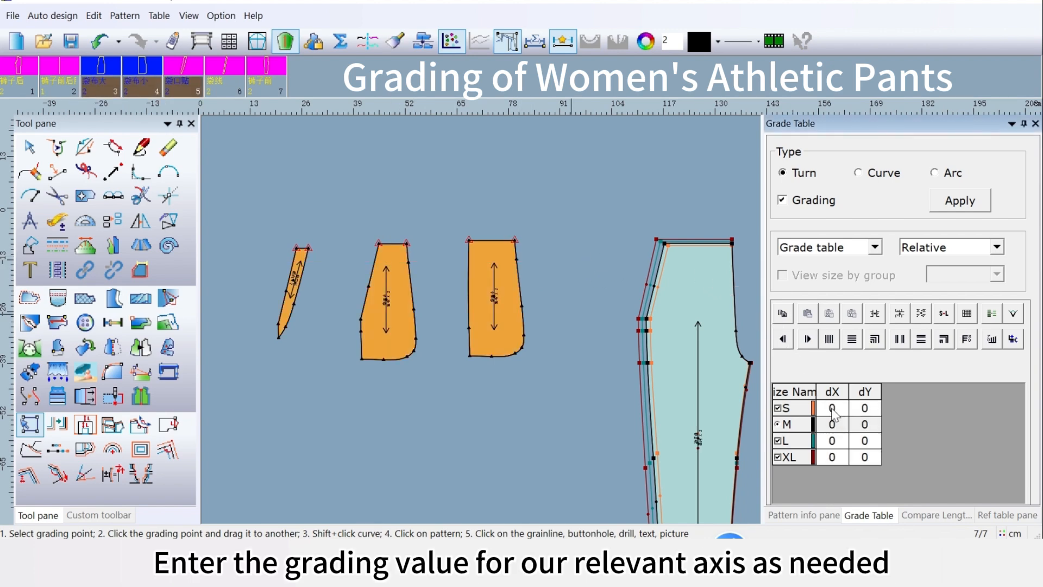
click(861, 441)
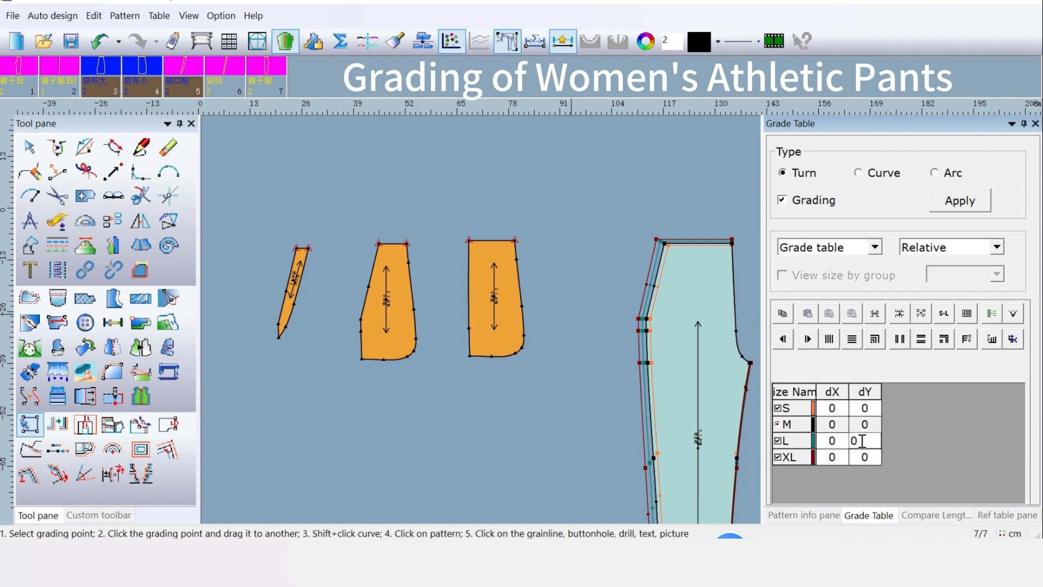
text(.5)
click(854, 344)
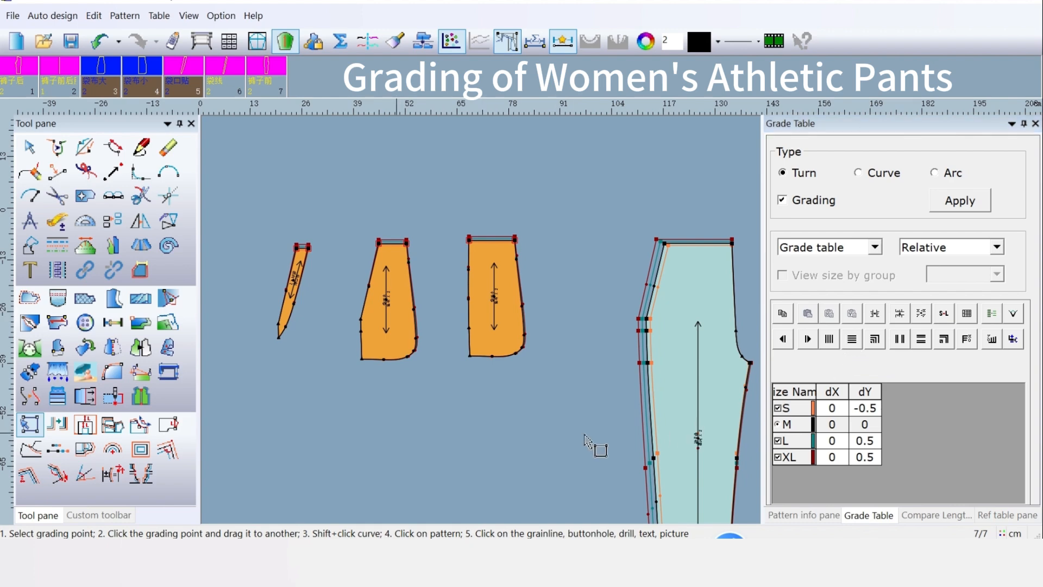
Select all corner points of the waistband and grade them with an L dY of 0.5, using automatic plus/minus direction and Equal Y.
scroll(588, 362, down, 3)
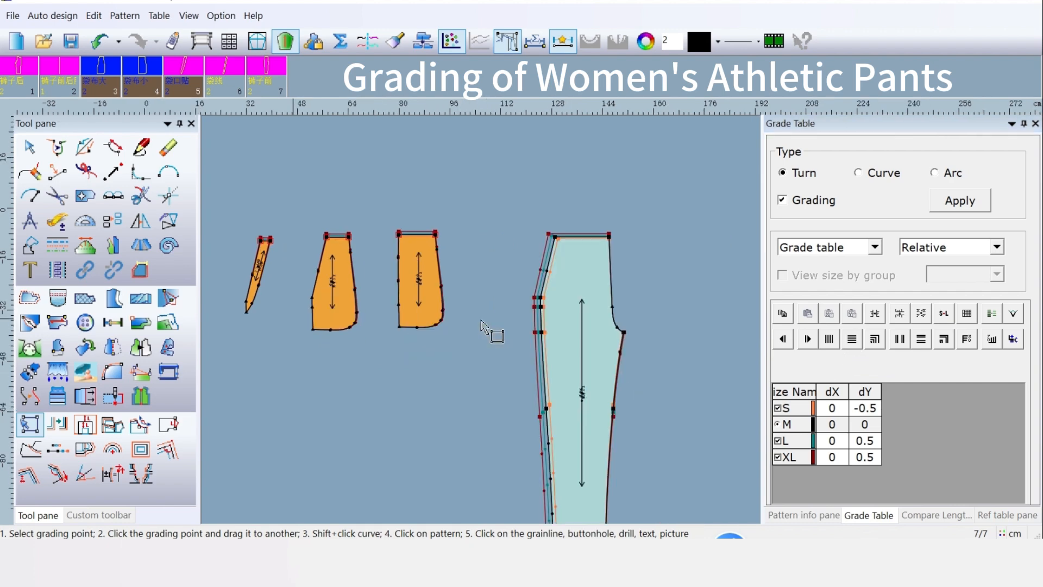
scroll(590, 375, down, 2)
scroll(644, 326, down, 1)
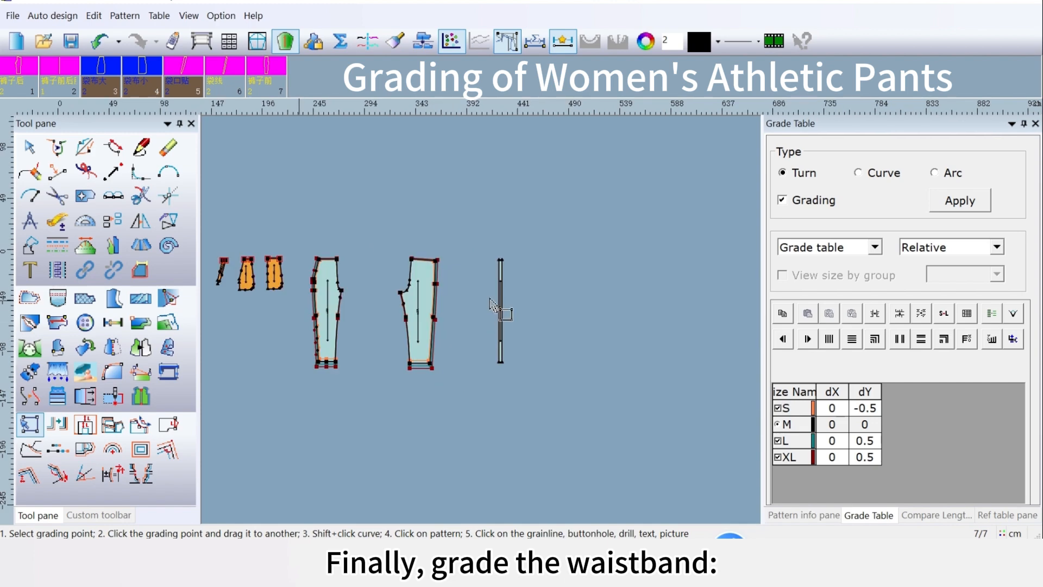
scroll(576, 307, up, 3)
scroll(325, 325, up, 1)
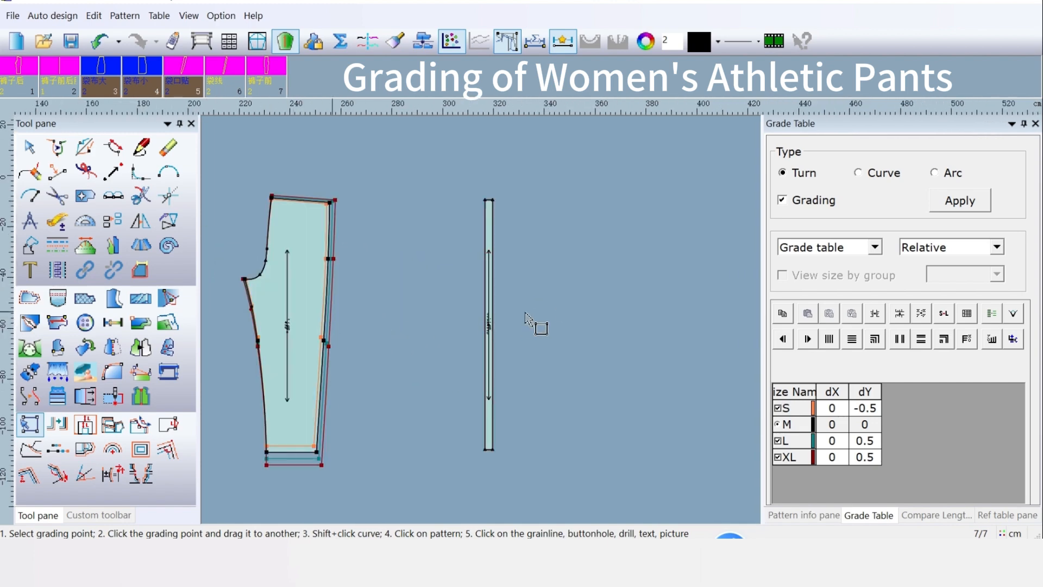
scroll(549, 299, up, 1)
scroll(484, 349, down, 1)
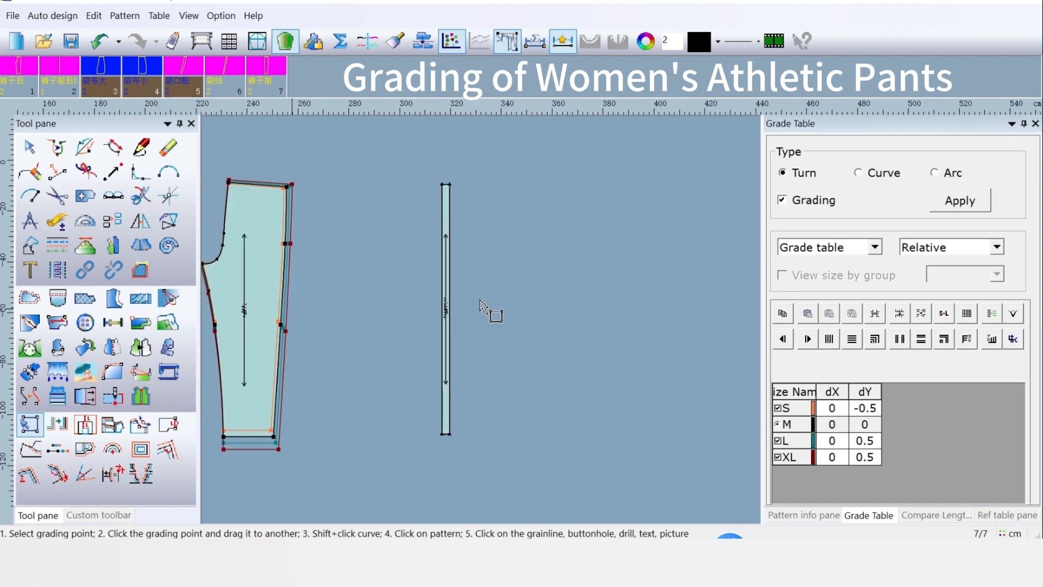
click(446, 265)
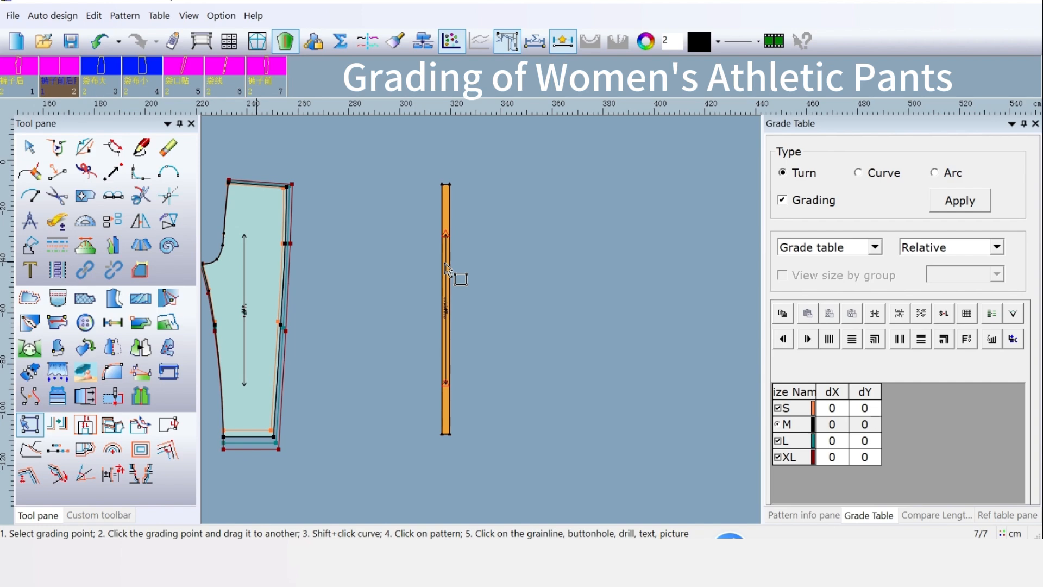
click(549, 314)
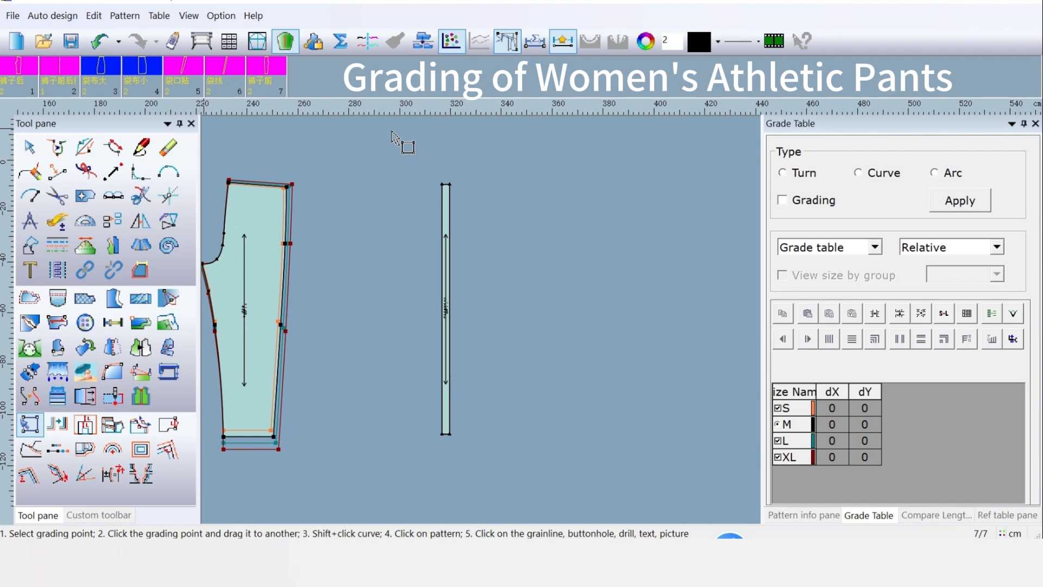
drag(393, 148, 520, 502)
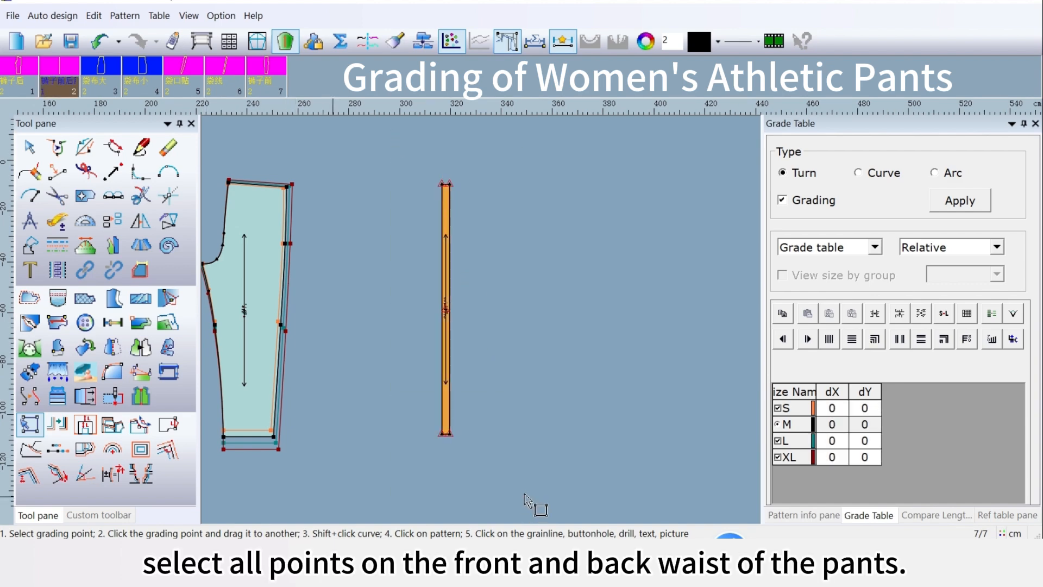
click(1013, 340)
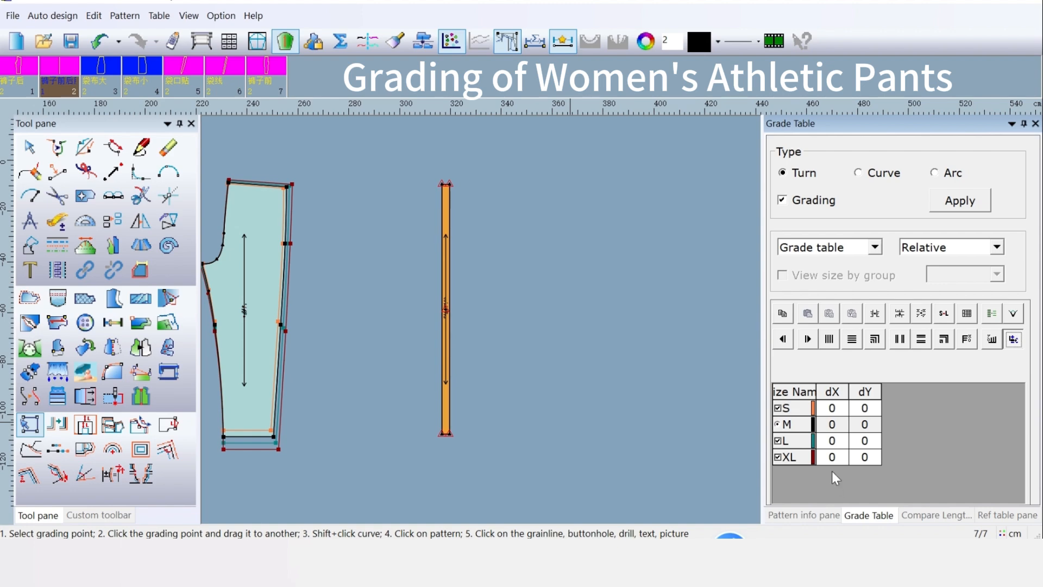
click(872, 441)
click(873, 440)
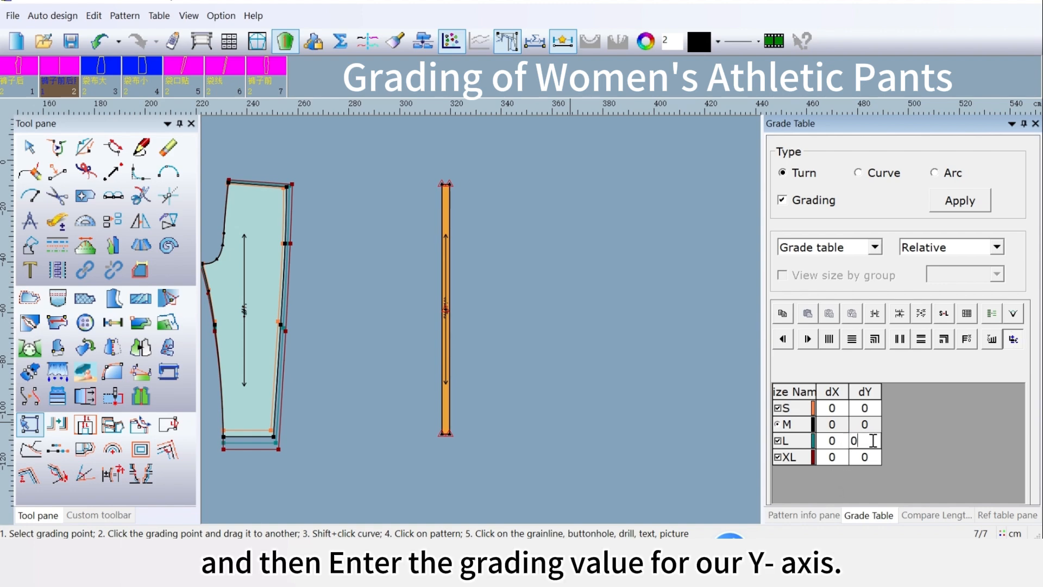
text(.)
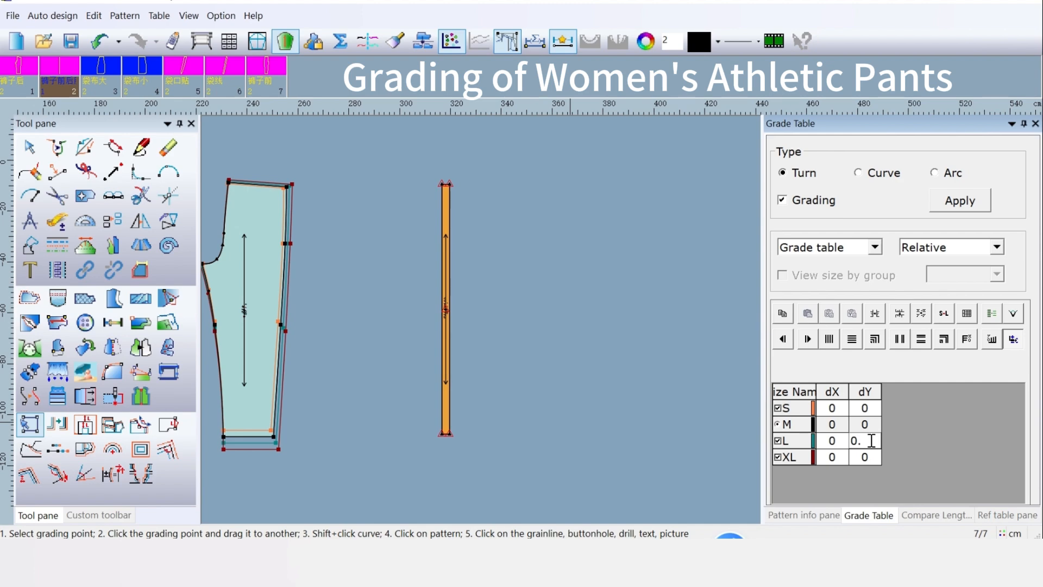
text(5)
click(852, 340)
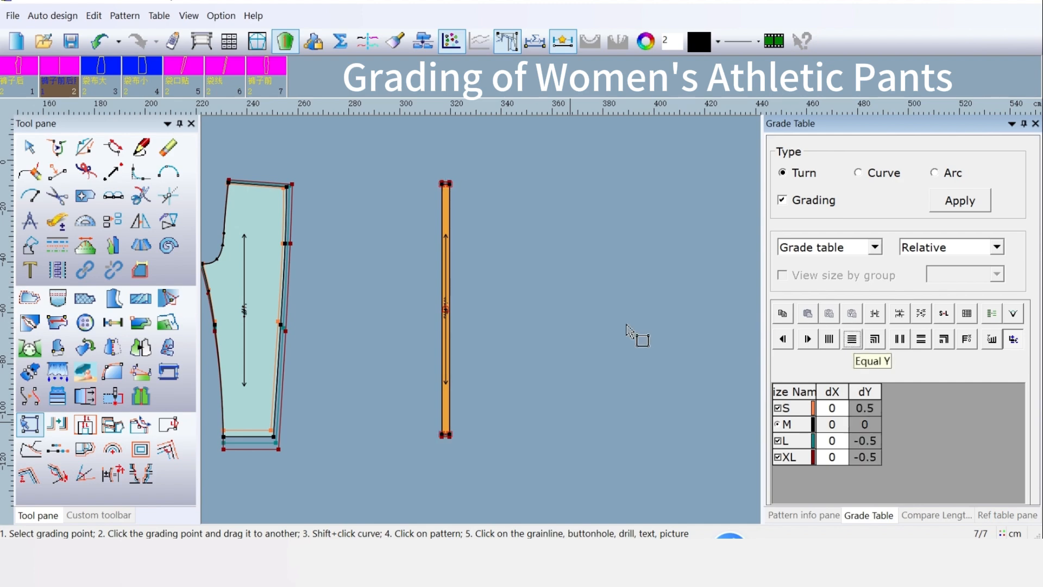
scroll(467, 245, down, 1)
click(485, 304)
scroll(449, 275, up, 6)
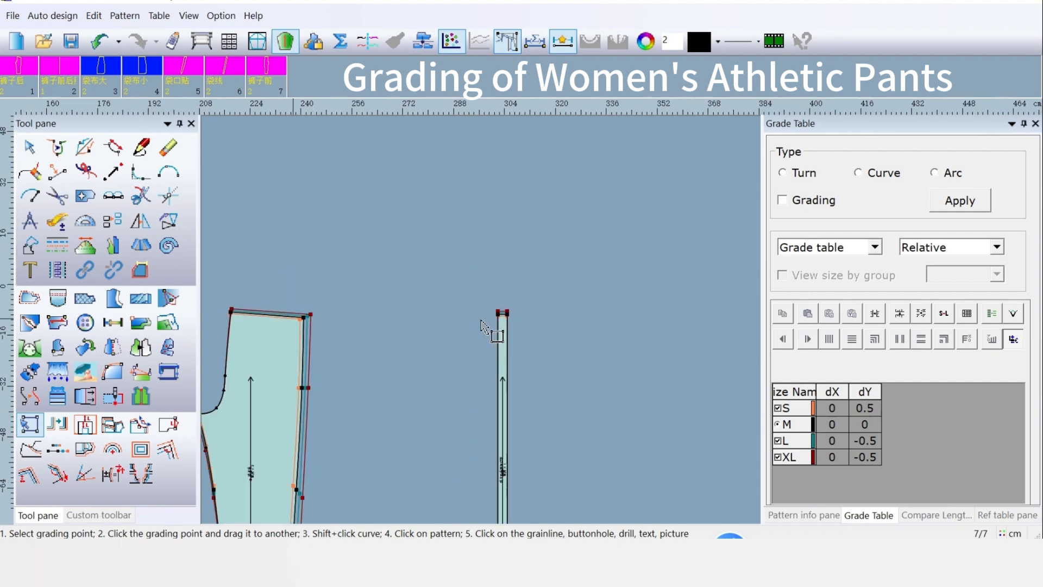
scroll(482, 326, down, 7)
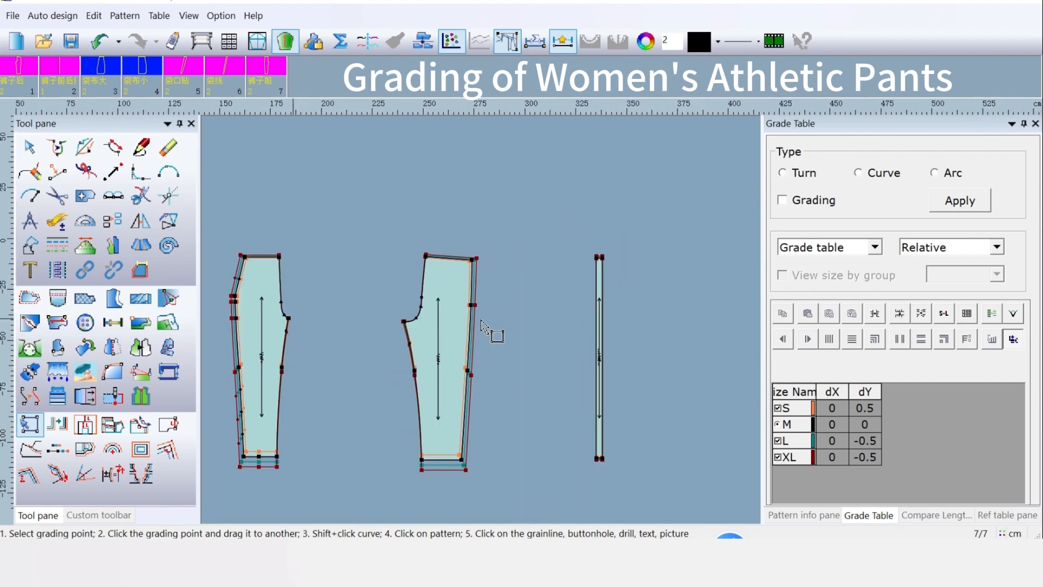
scroll(476, 326, up, 2)
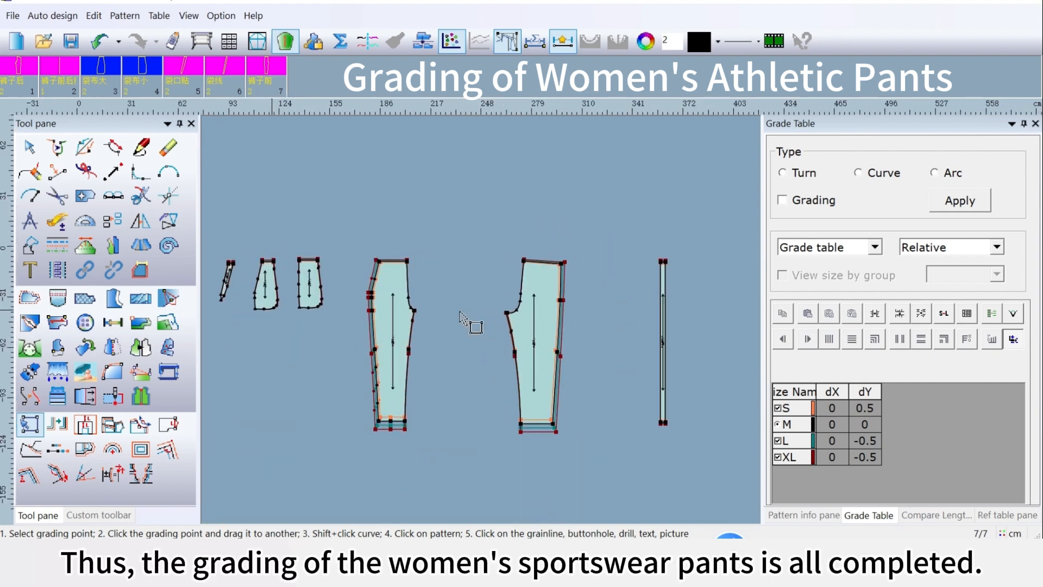